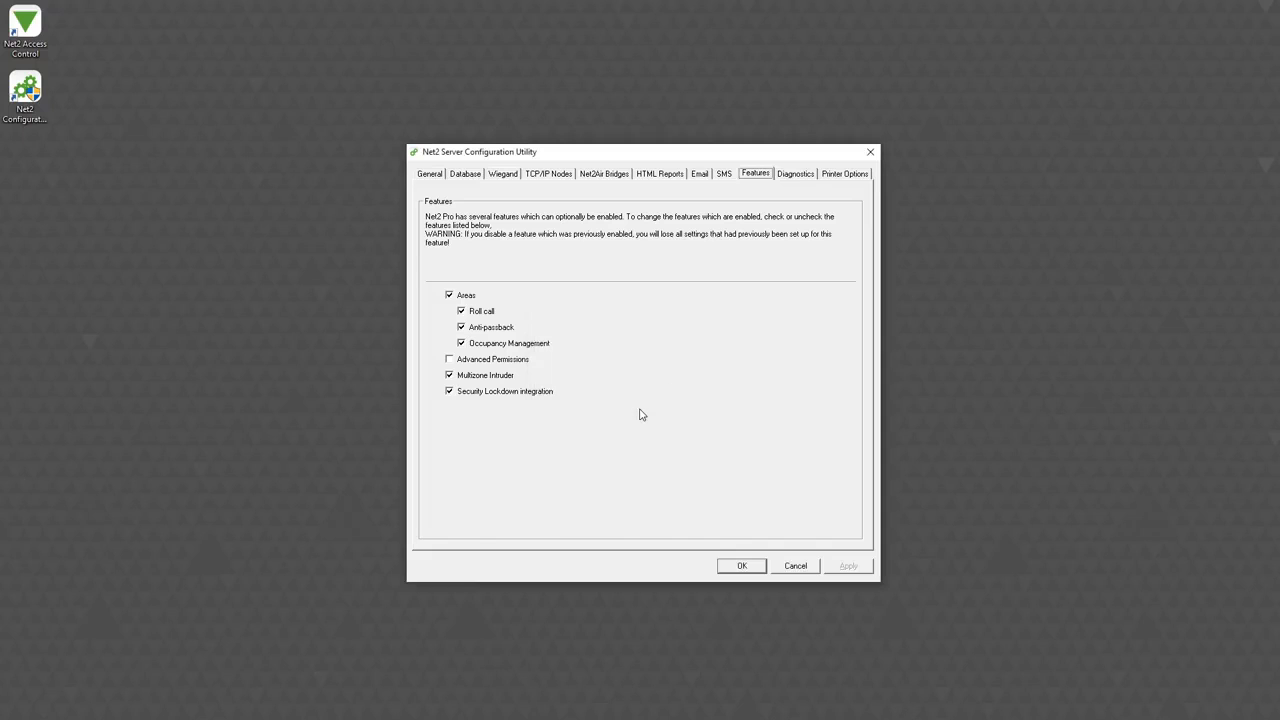
Step: Open the HTML report settings and look through the folder choices for the occupancy management reports path
left_click(654, 175)
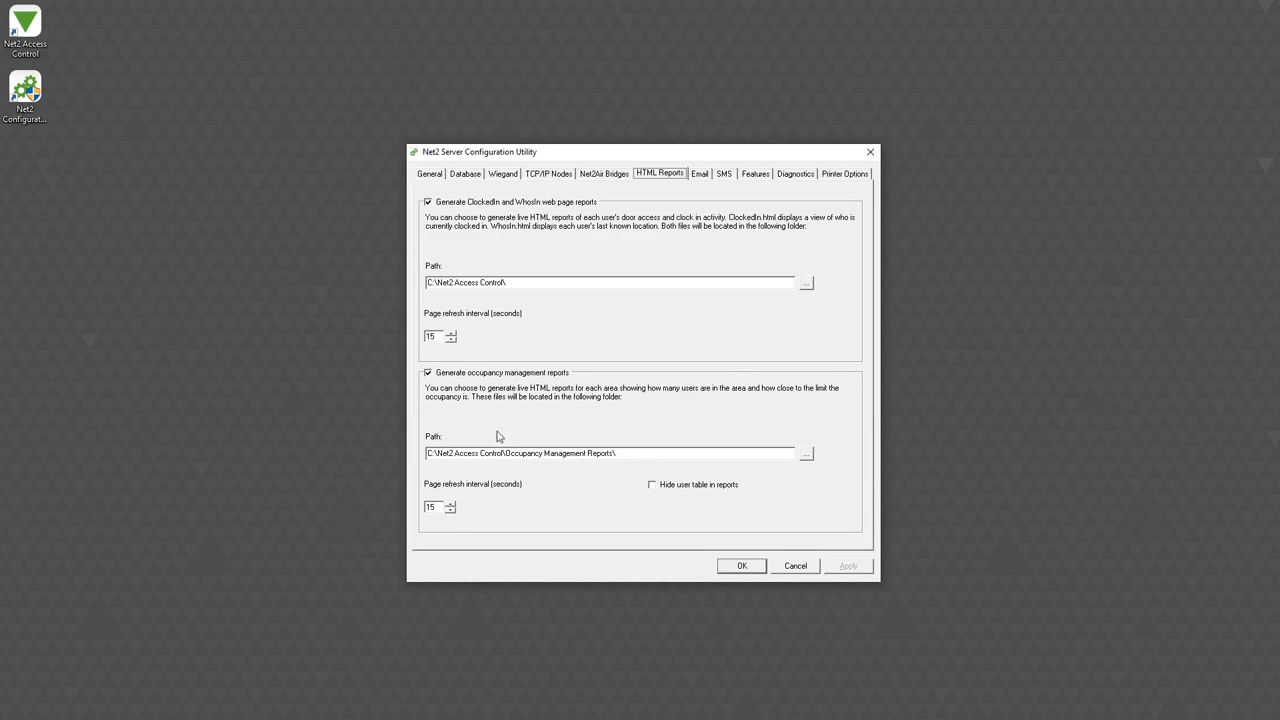
left_click(807, 455)
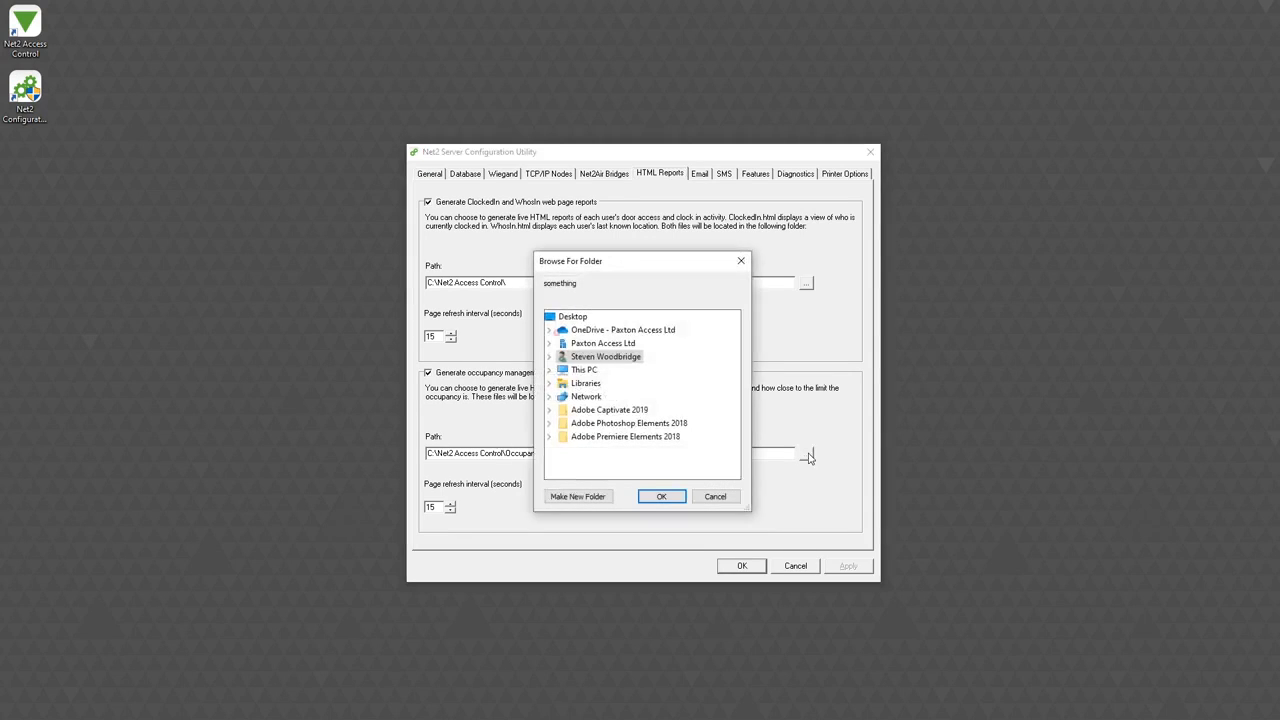
left_click(549, 357)
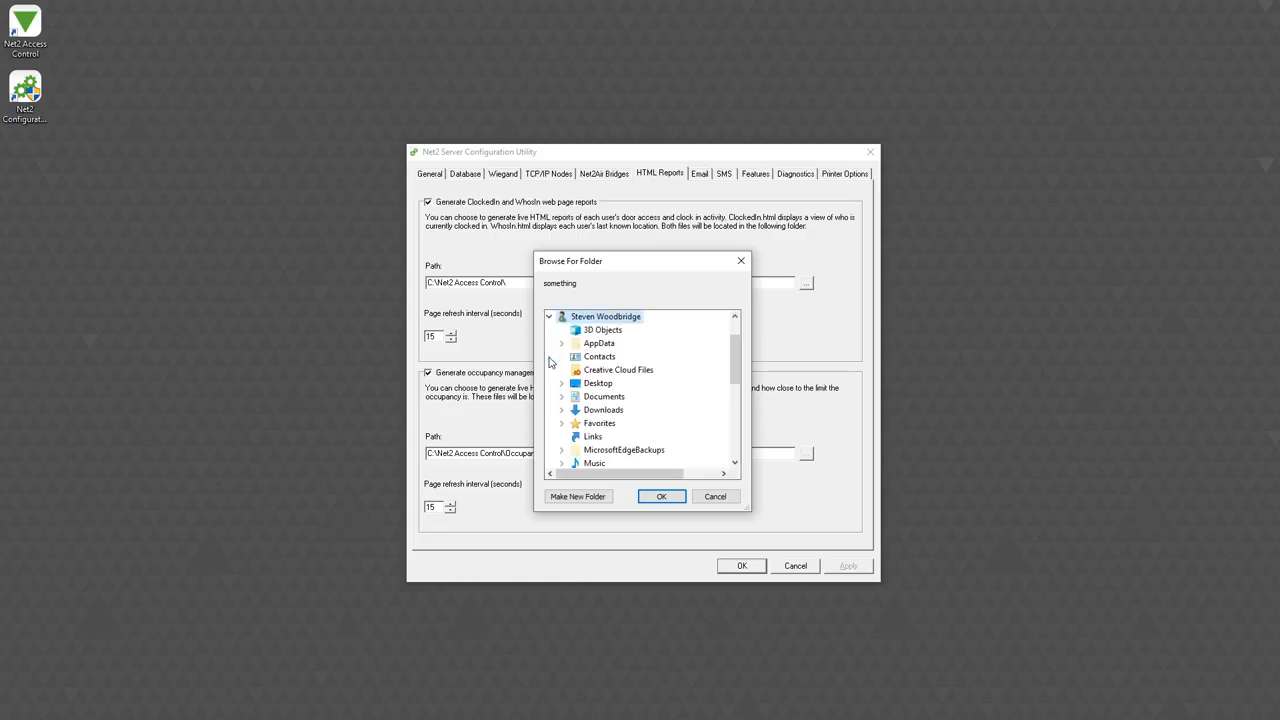
left_click(735, 497)
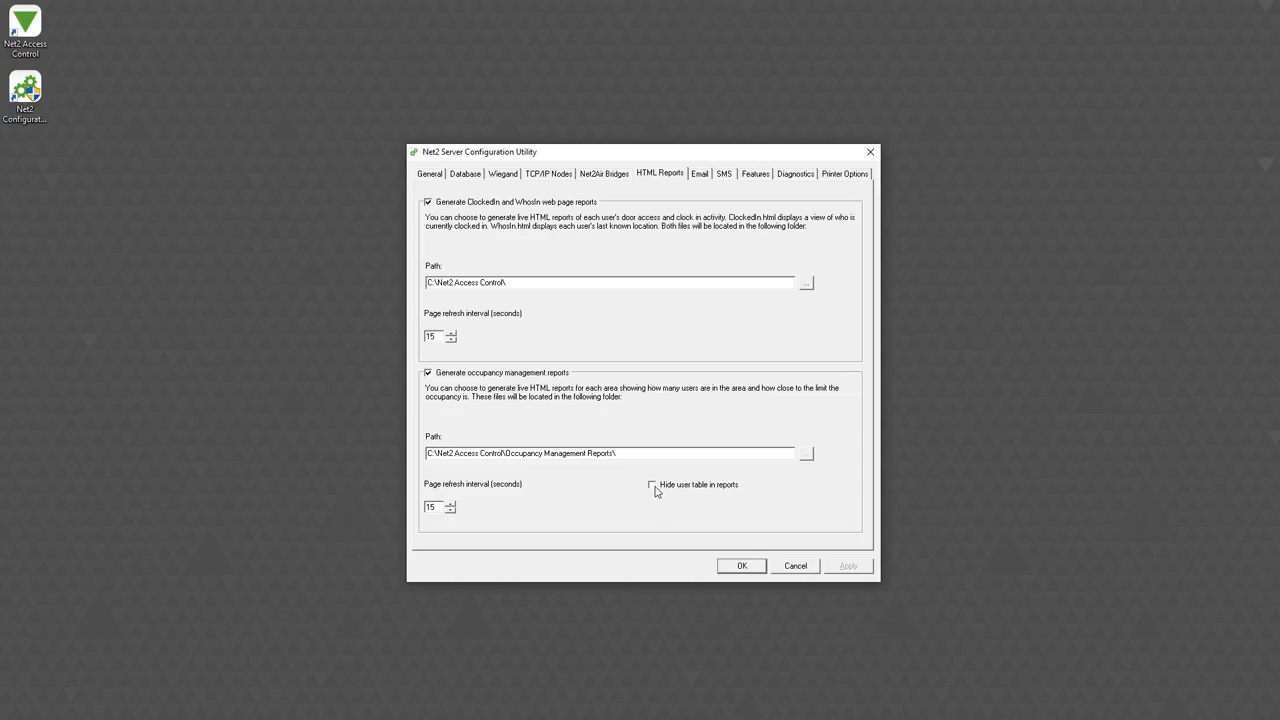
Step: Hide the user table in the occupancy management reports, apply the change and close the server configuration
left_click(653, 486)
left_click(859, 568)
left_click(627, 403)
left_click(744, 566)
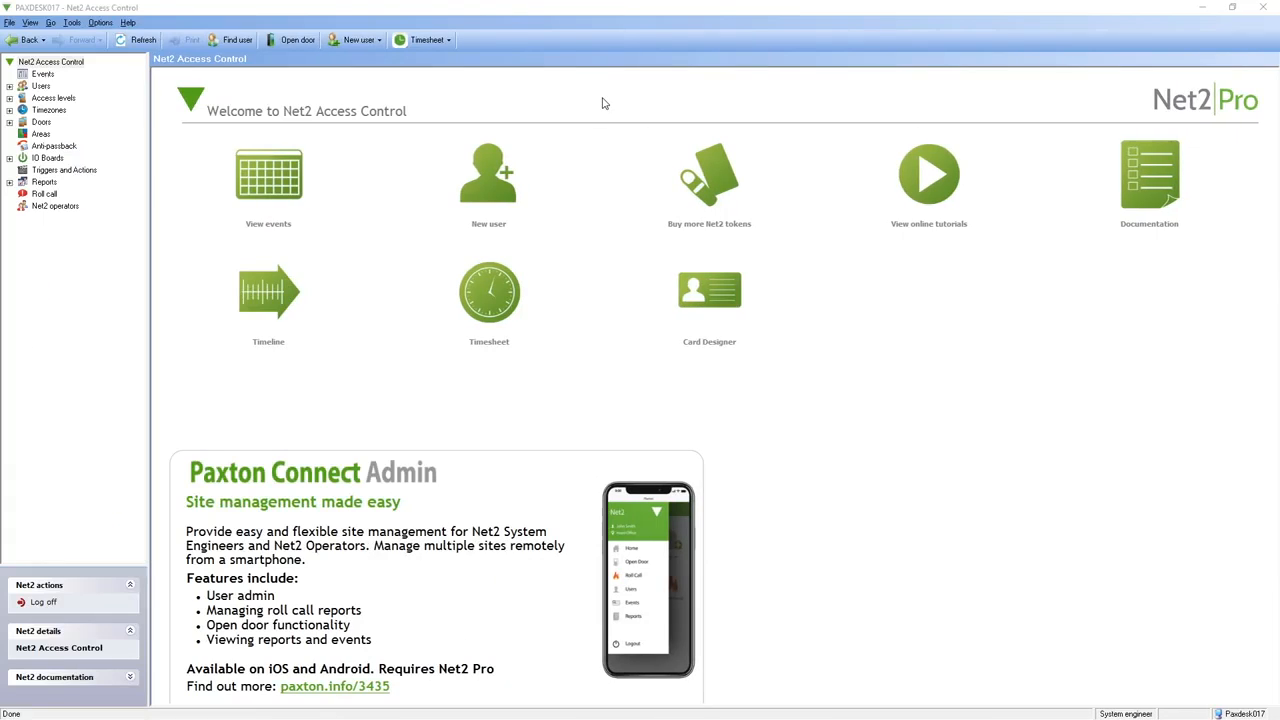
Step: Set the maximum occupancy of the Office area to 20 in the areas' occupancy management settings
left_click(40, 134)
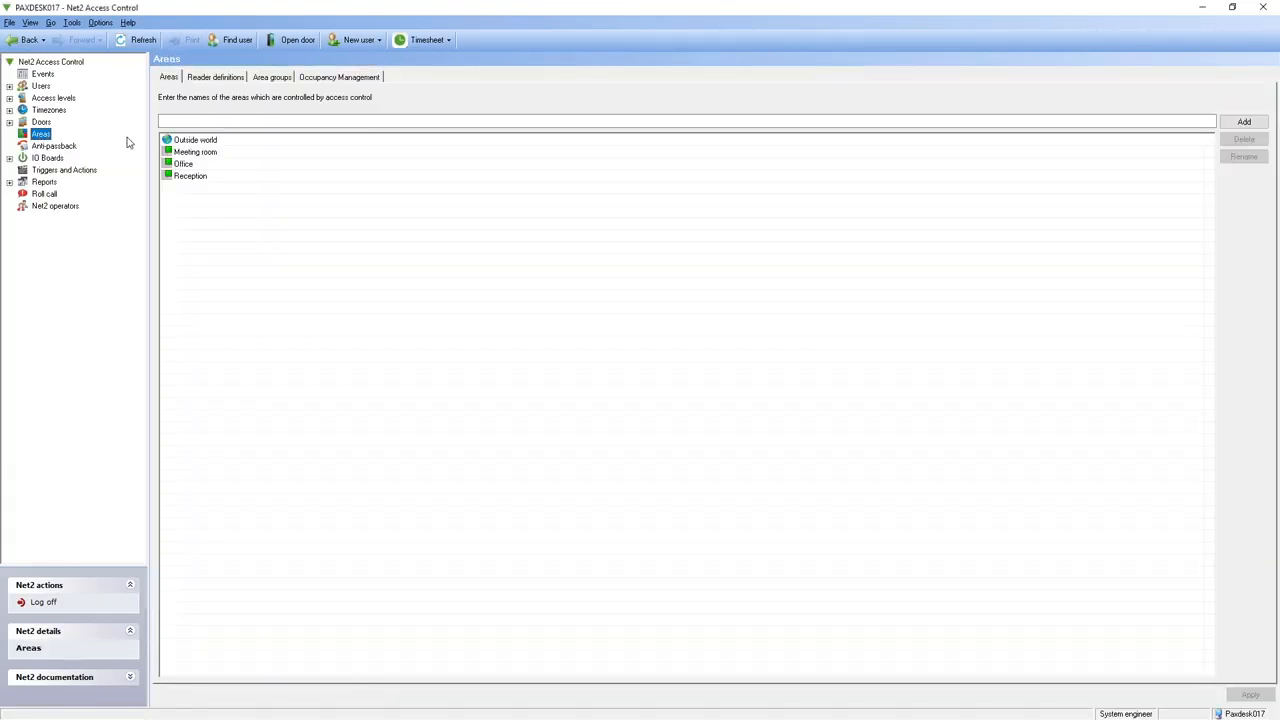
left_click(215, 77)
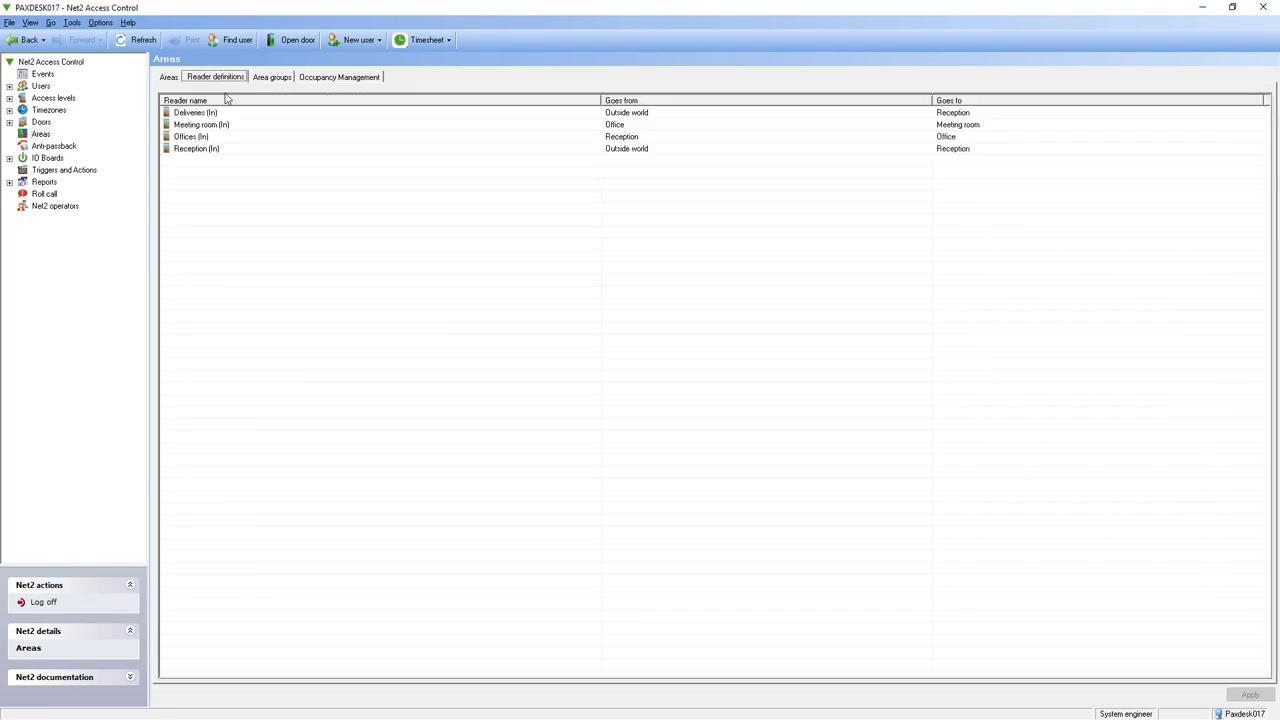
left_click(341, 78)
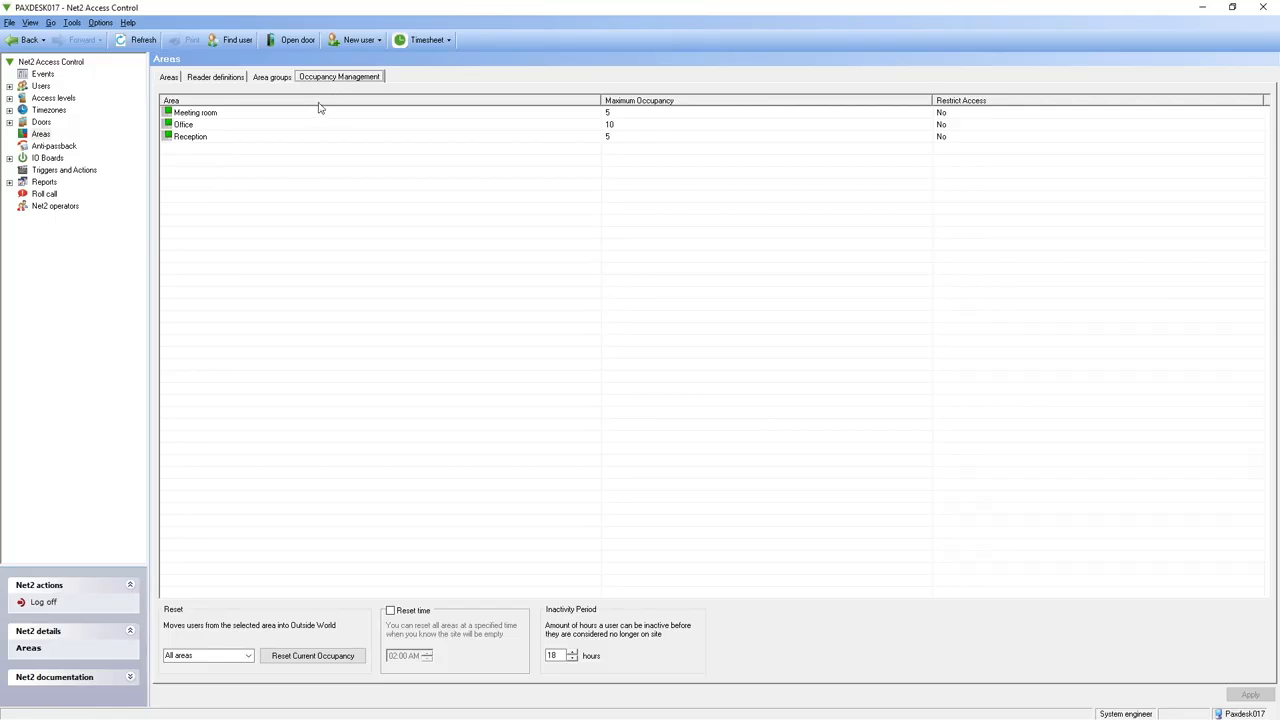
left_click(627, 124)
left_click(627, 124)
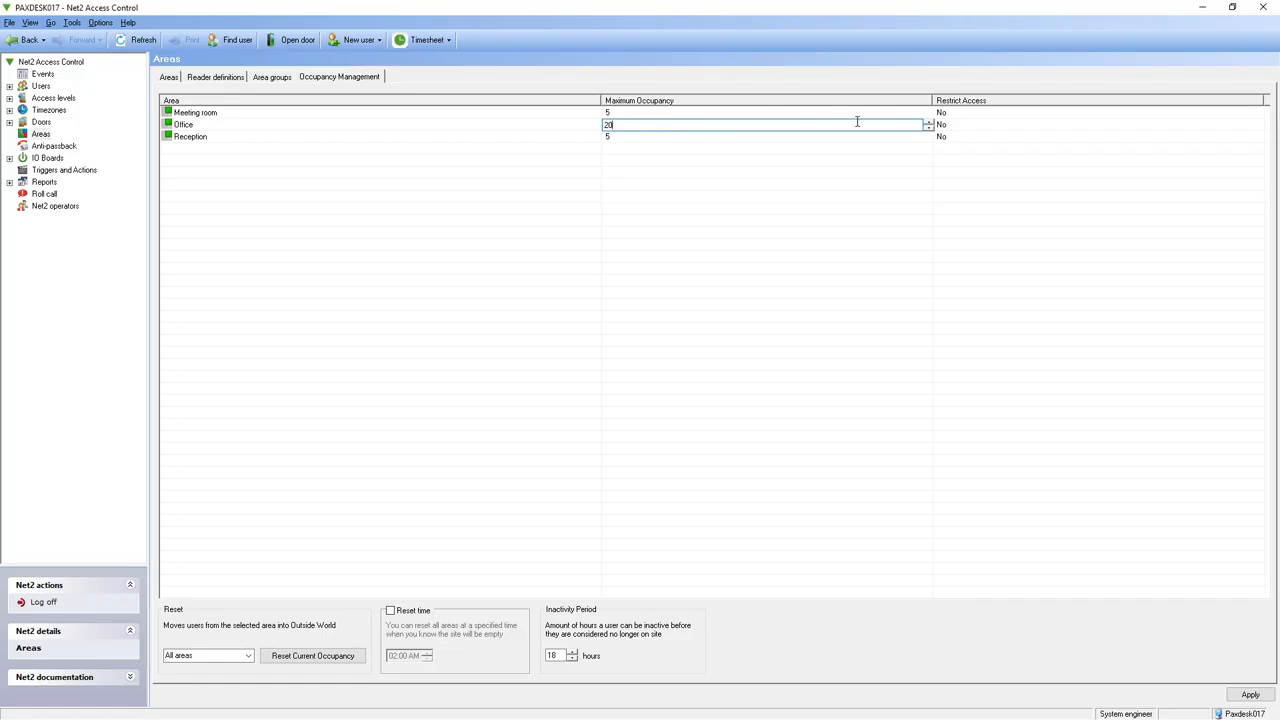
Step: Set Restrict Access to Yes for the Office area and apply the occupancy settings
left_click(960, 128)
left_click(961, 129)
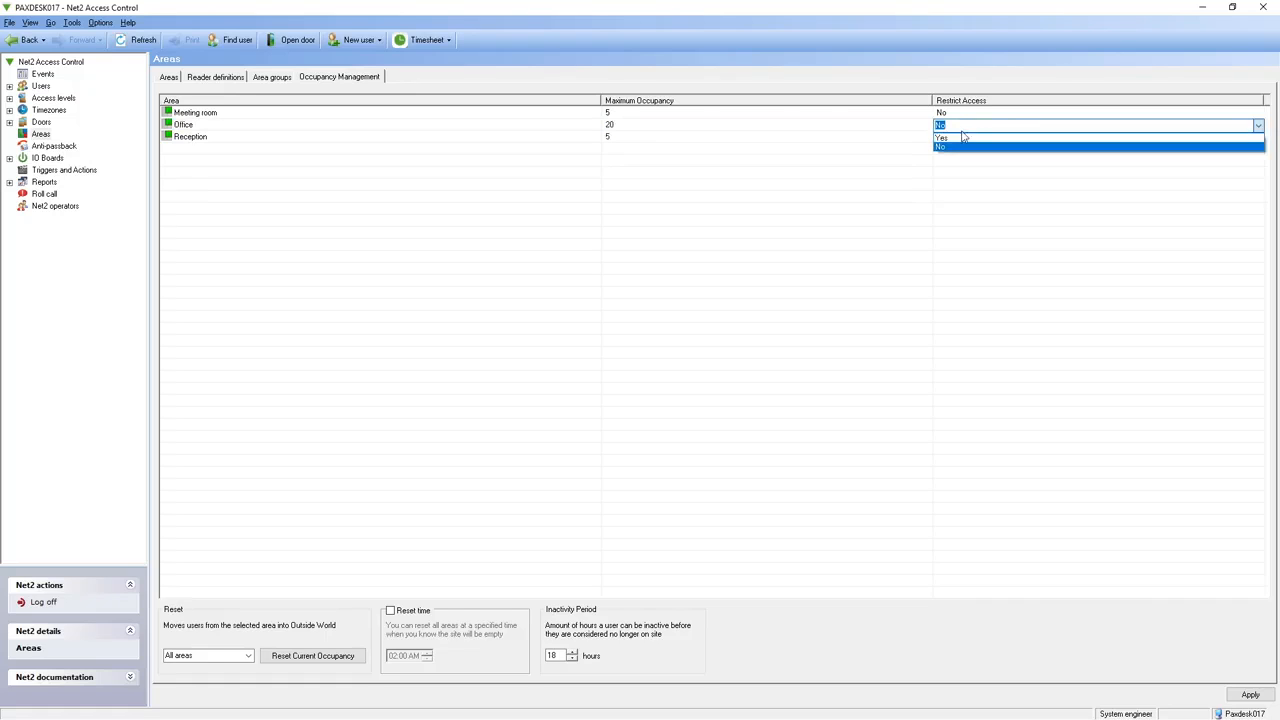
left_click(962, 139)
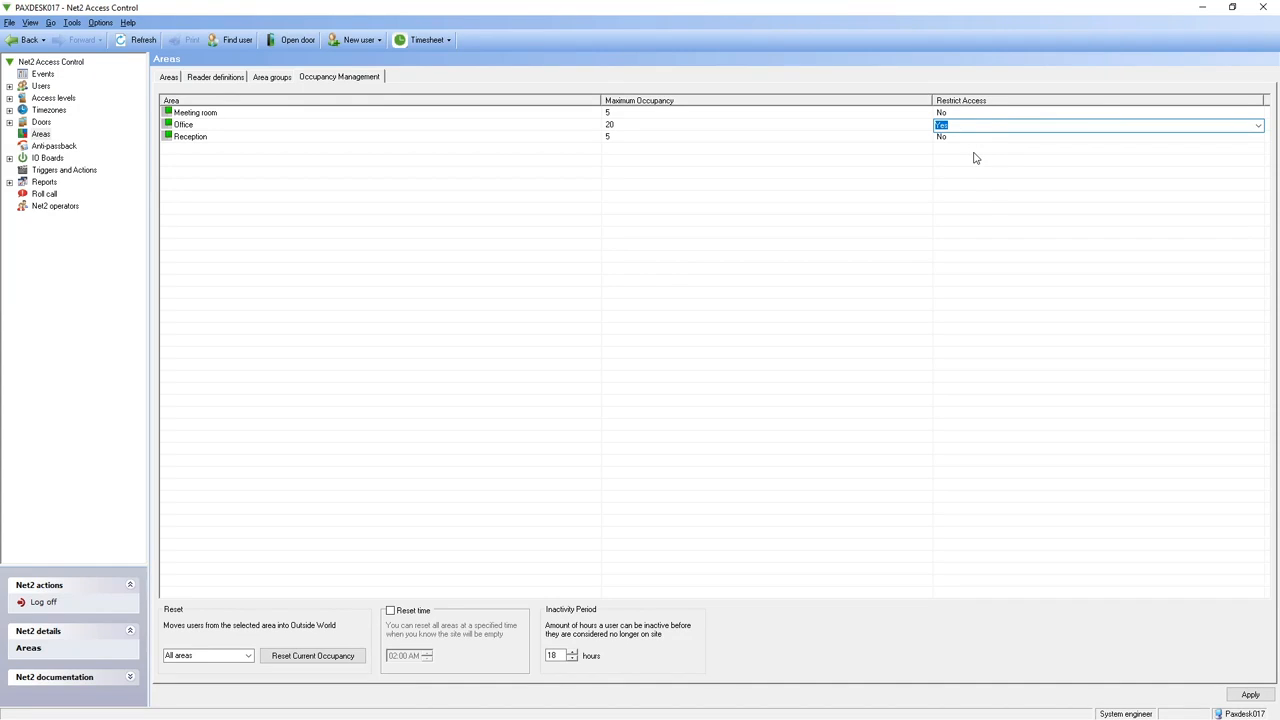
left_click(1254, 697)
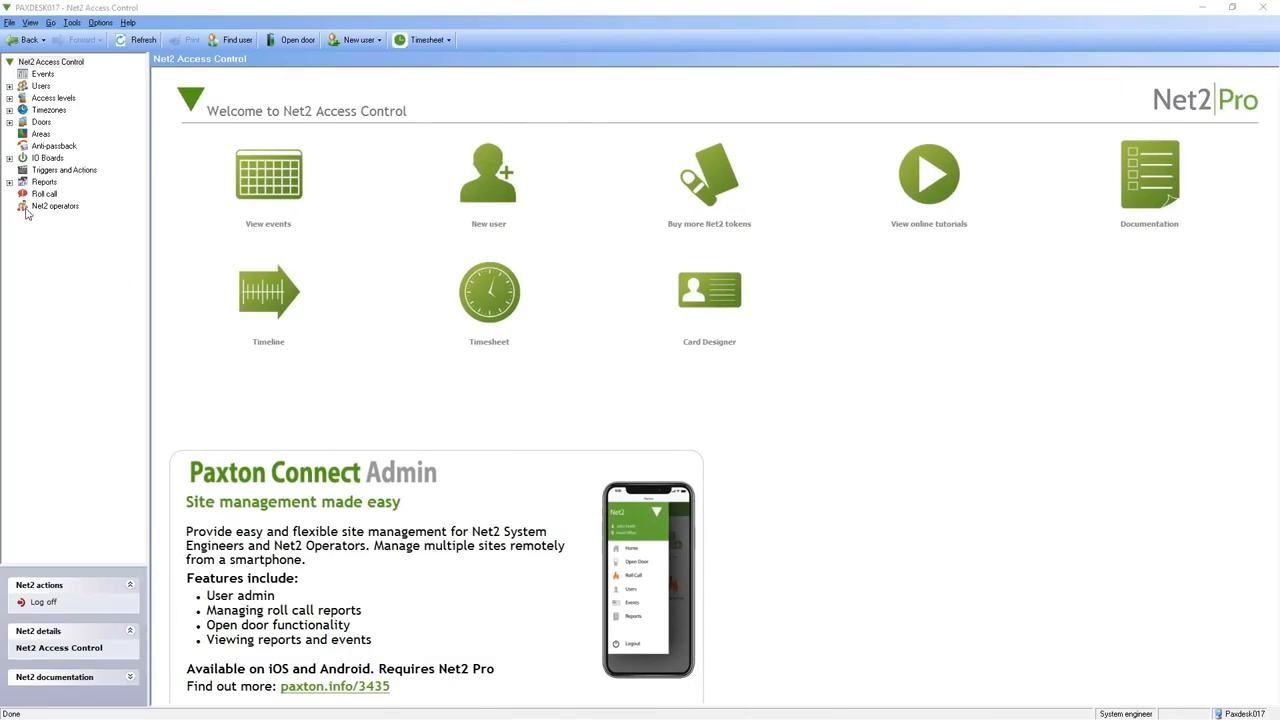
Step: Review the areas and reader definitions, and set the Corridor area's maximum occupancy to 1
left_click(40, 134)
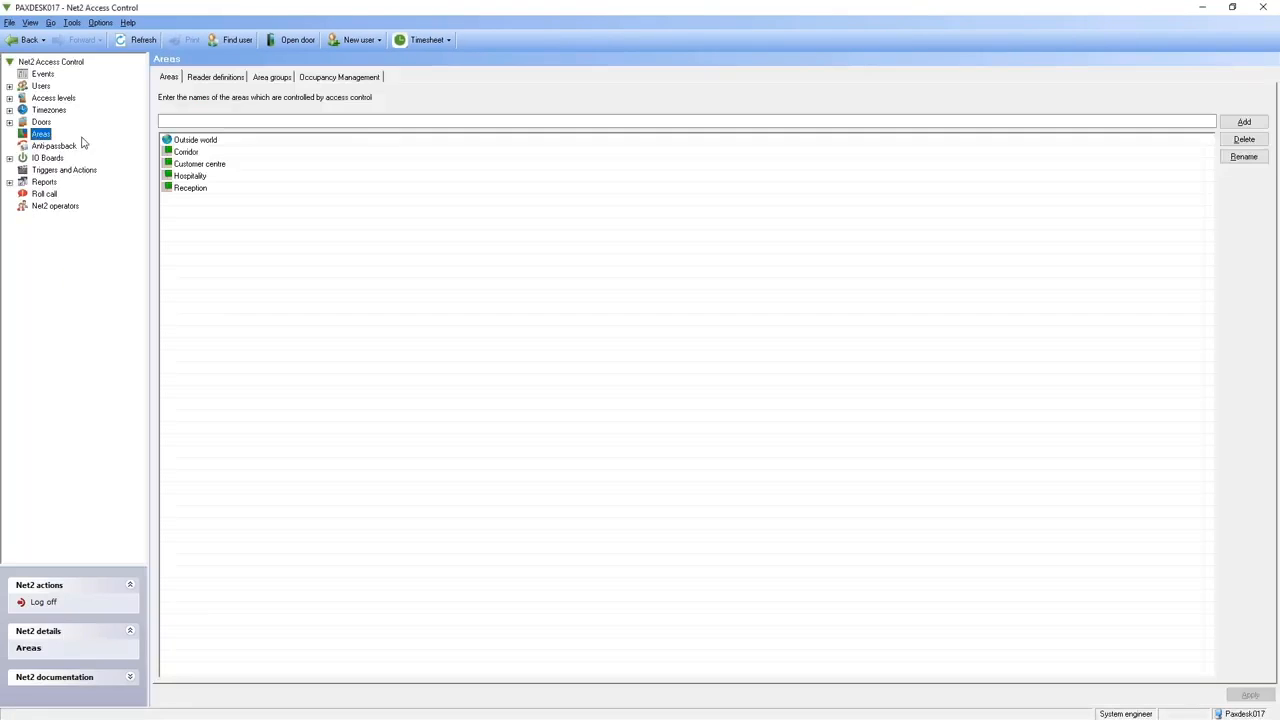
left_click(212, 77)
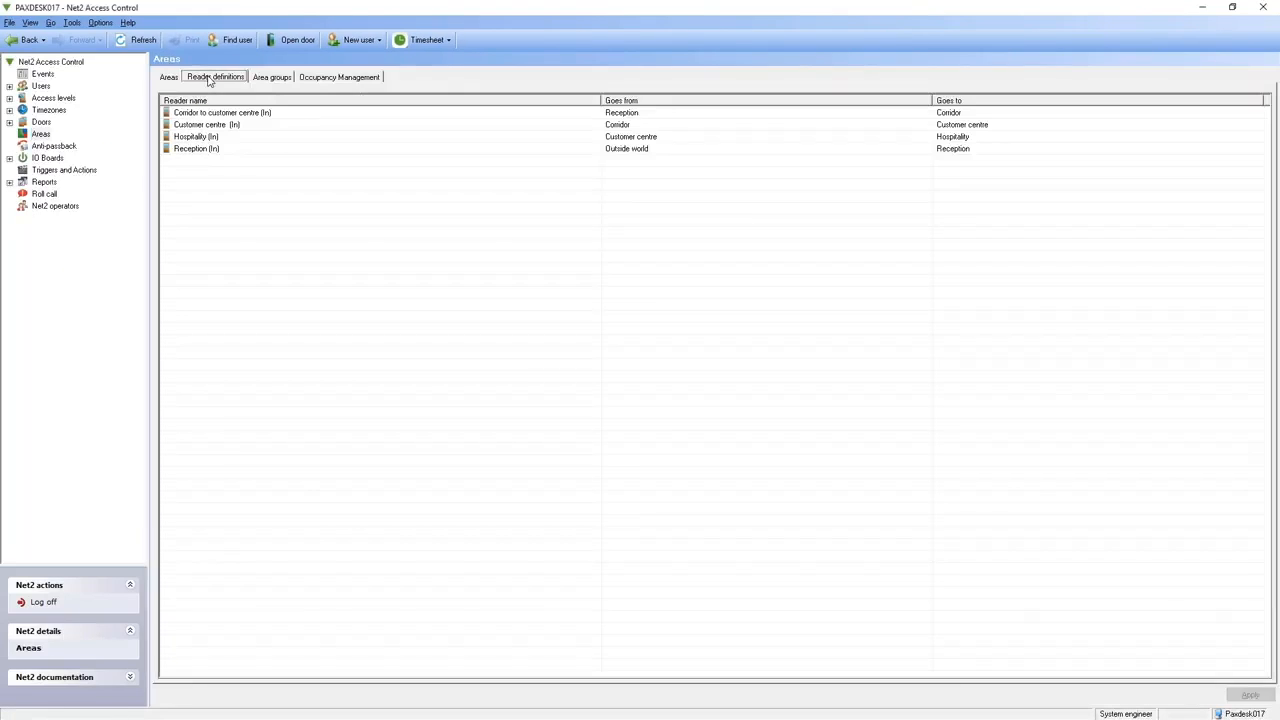
left_click(323, 82)
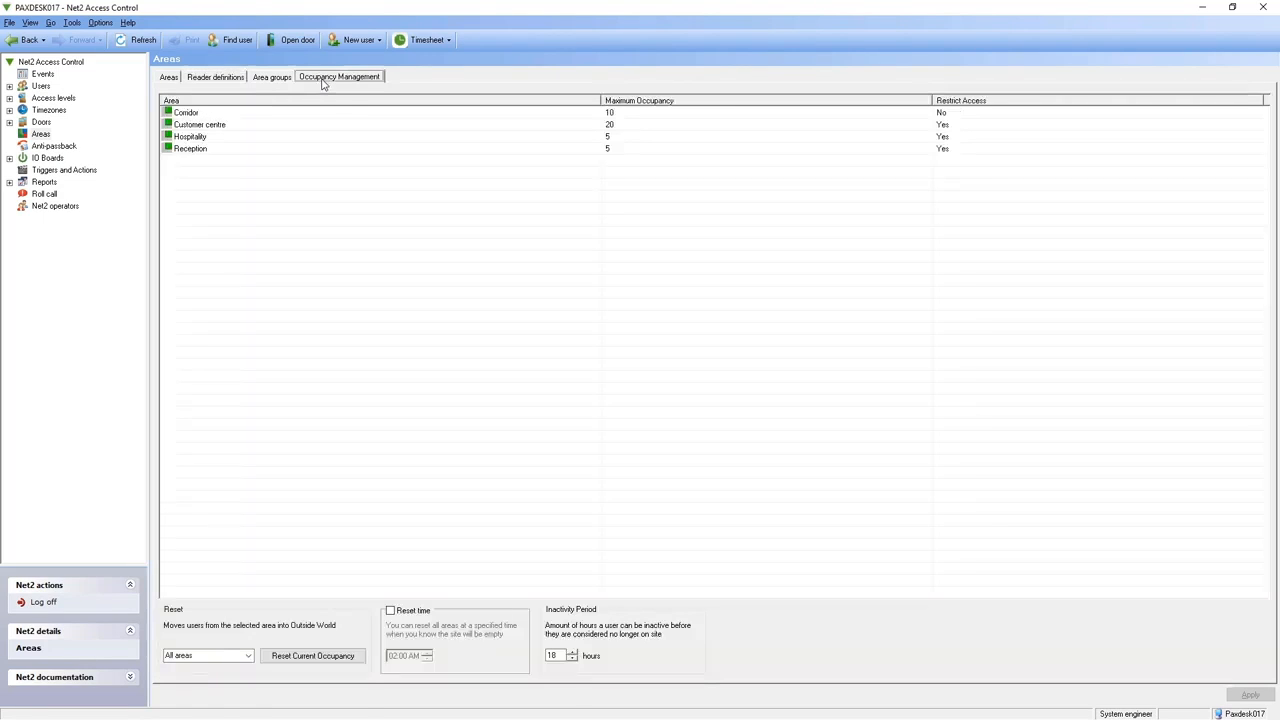
left_click(619, 116)
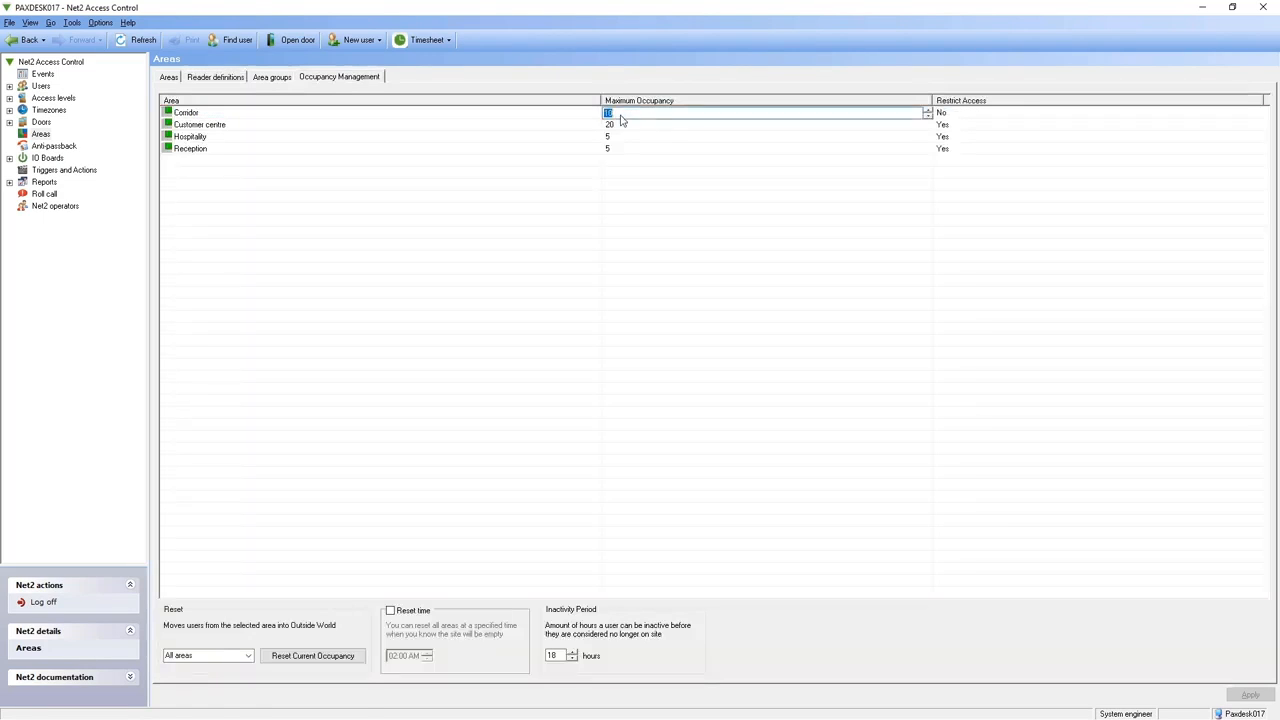
type("1")
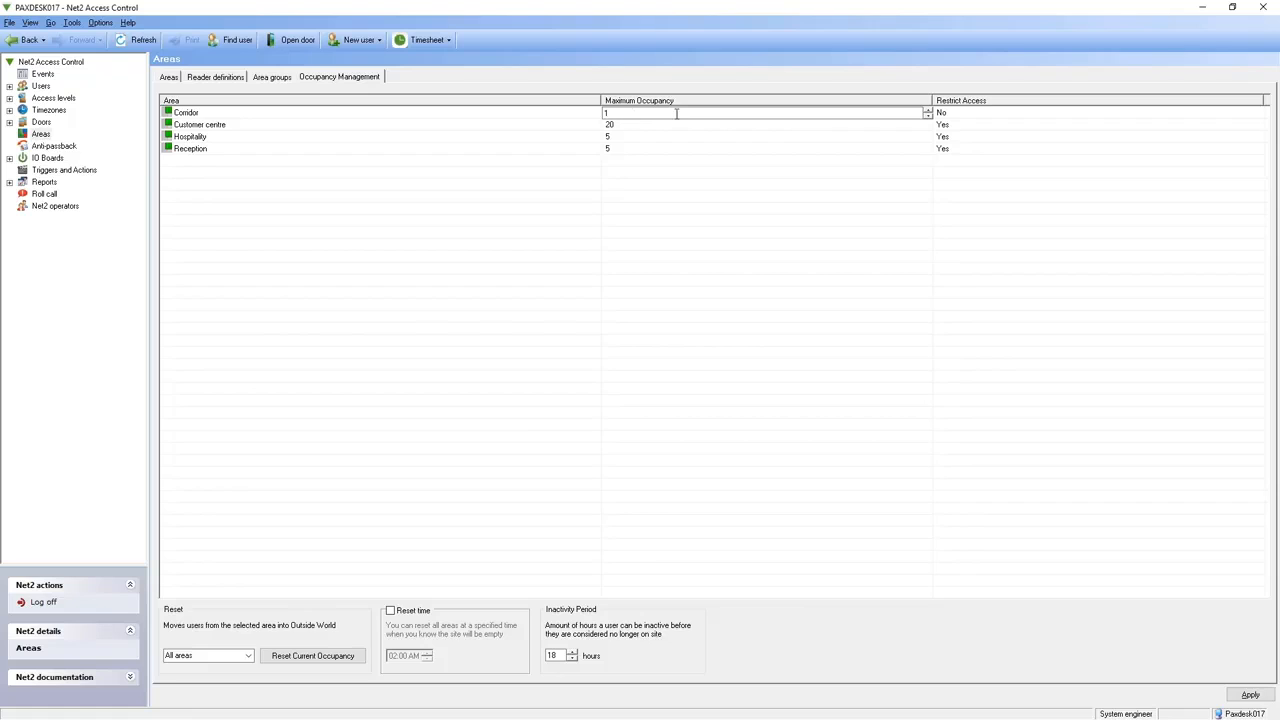
Step: Set Restrict Access to Yes for the Corridor area and apply the occupancy settings
left_click(953, 117)
left_click(953, 117)
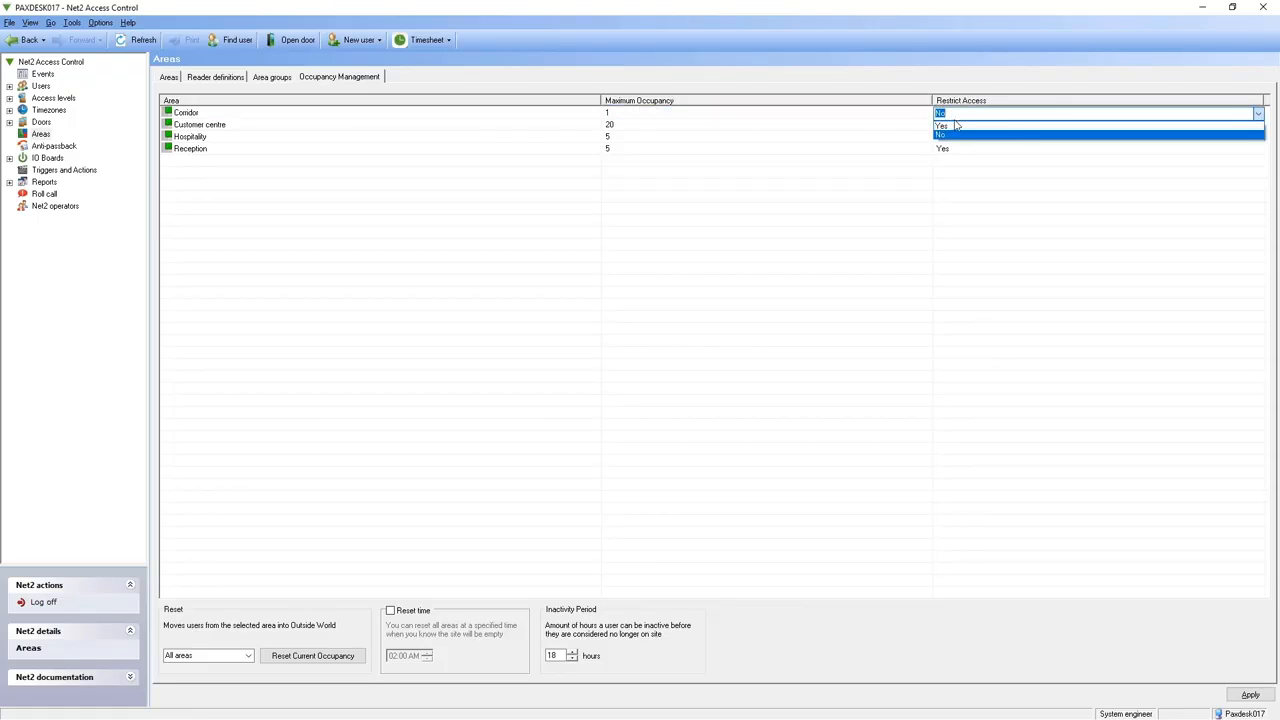
left_click(956, 127)
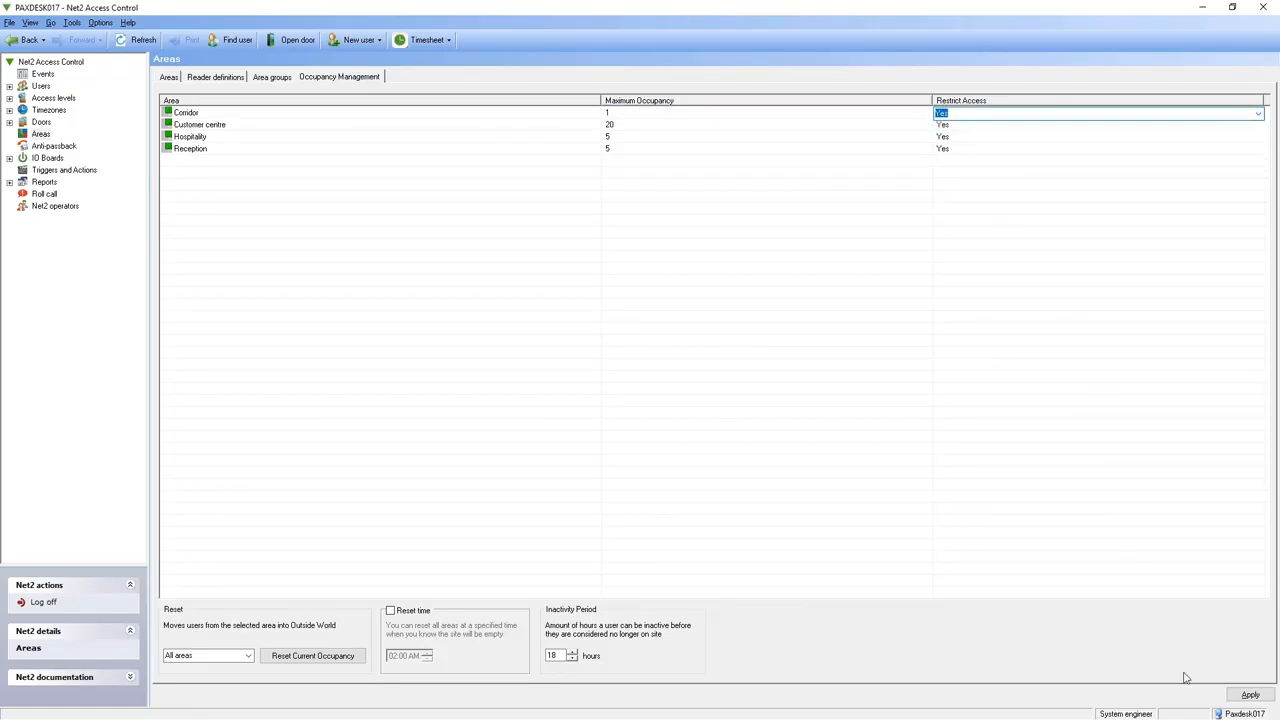
left_click(1258, 696)
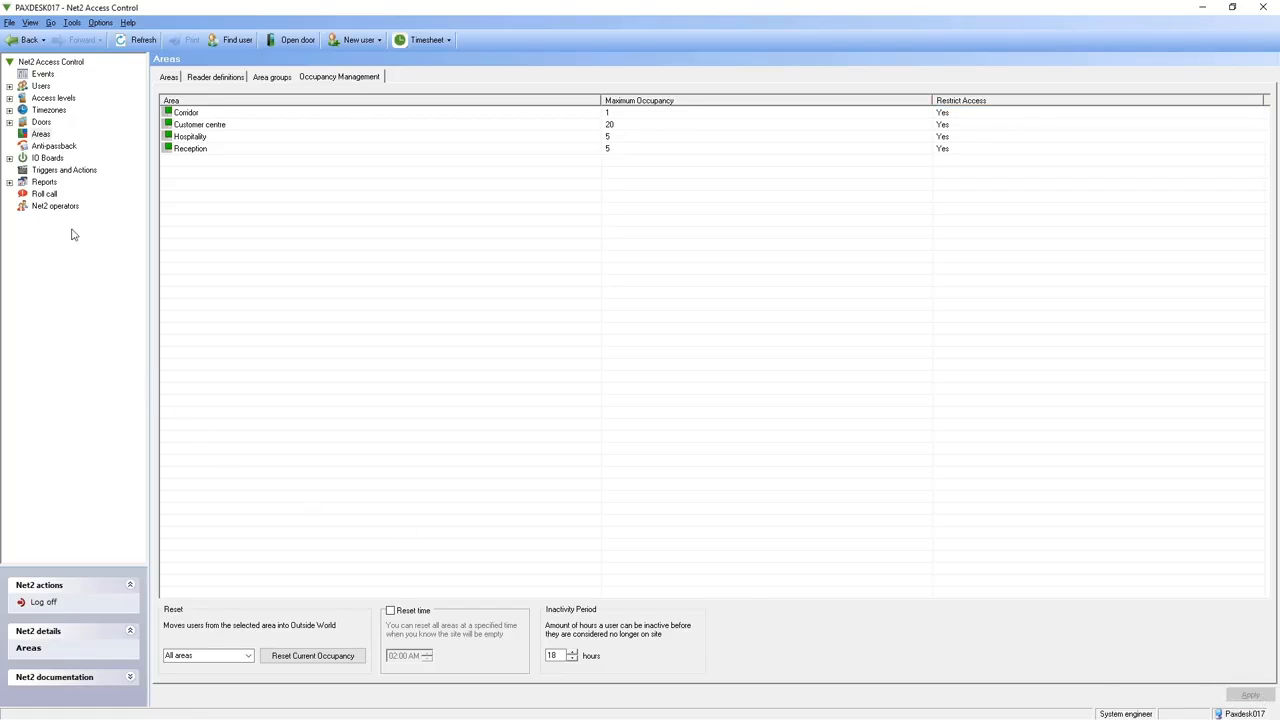
Step: Check the IO boards and add a triggers and actions rule that runs when a specific occupancy level is reached within an area
left_click(47, 158)
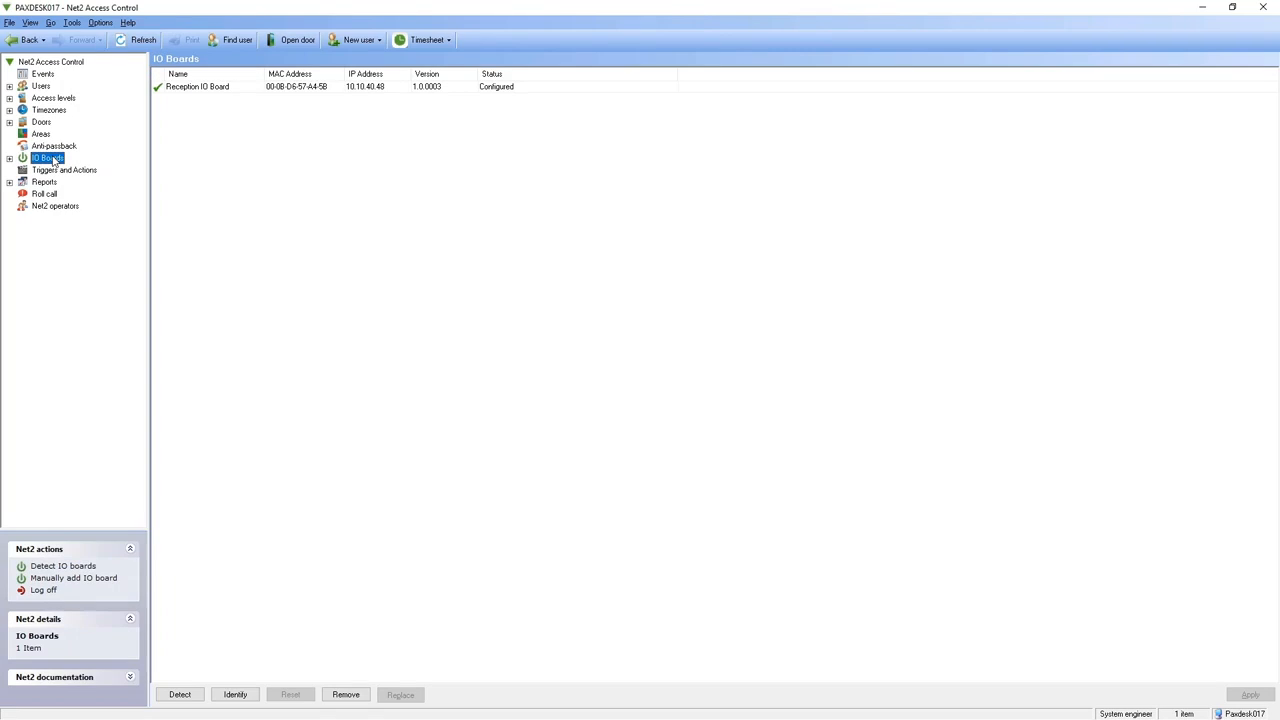
left_click(48, 172)
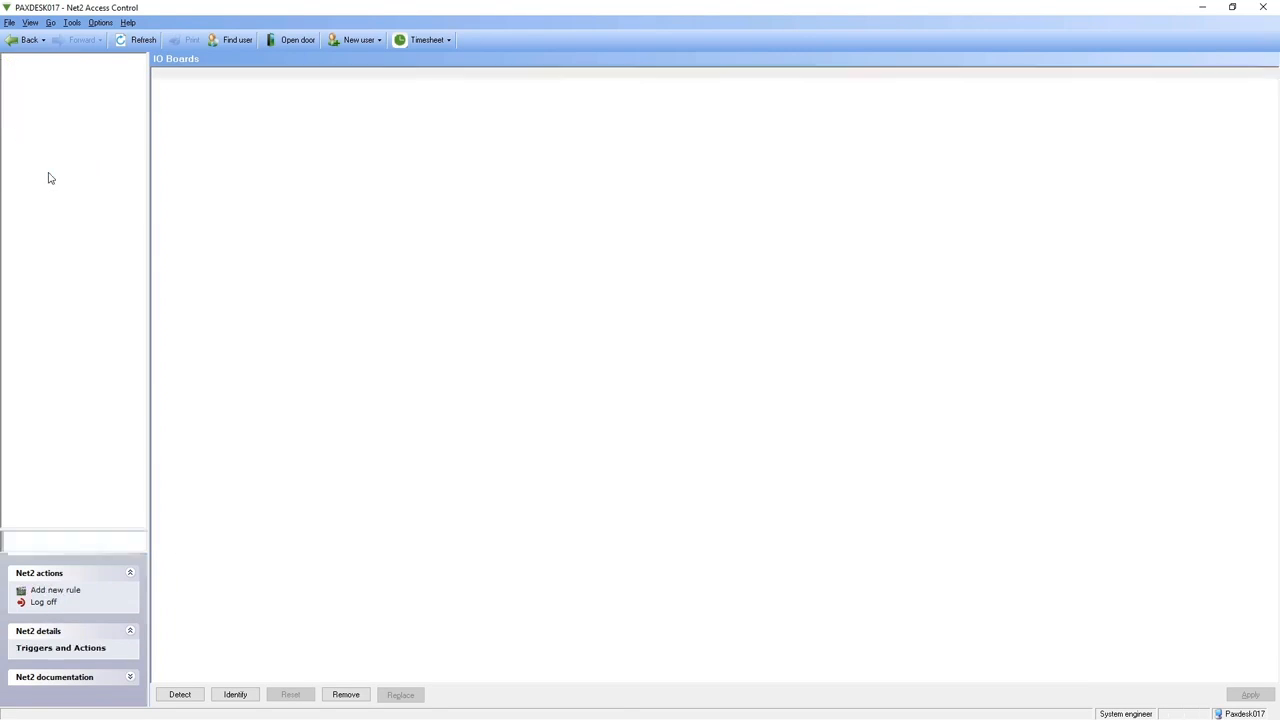
left_click(178, 695)
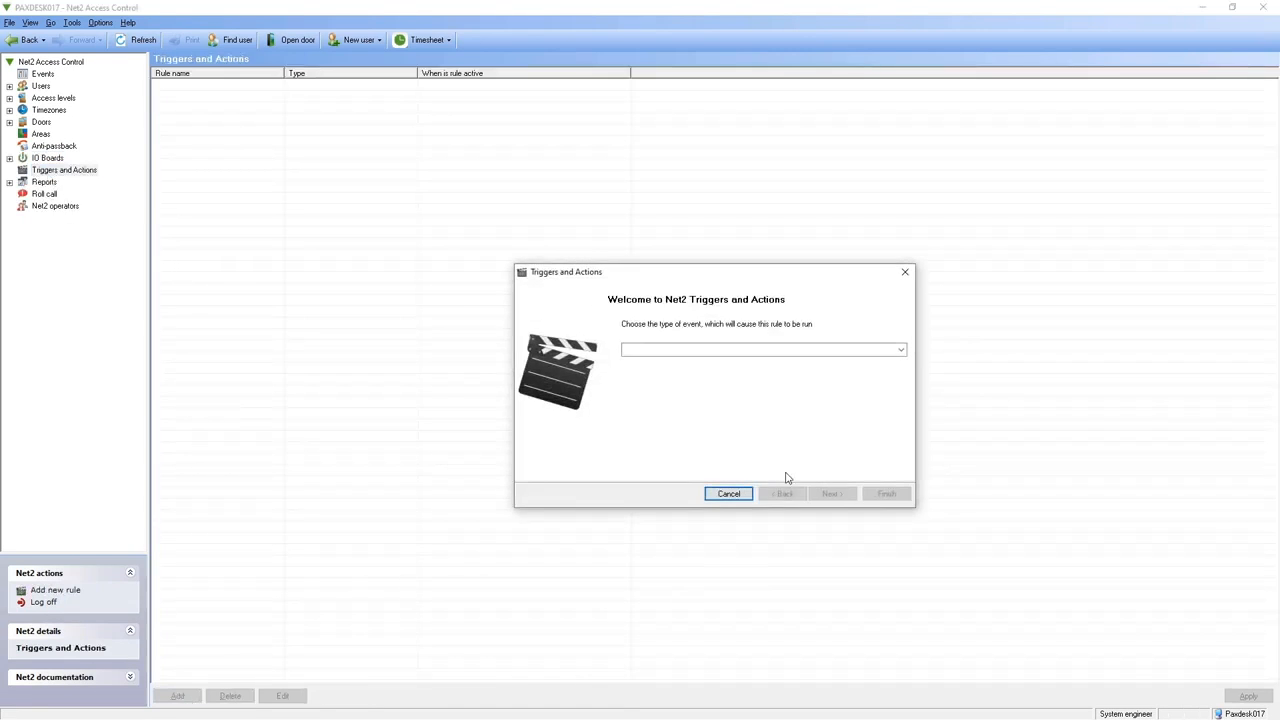
left_click(901, 349)
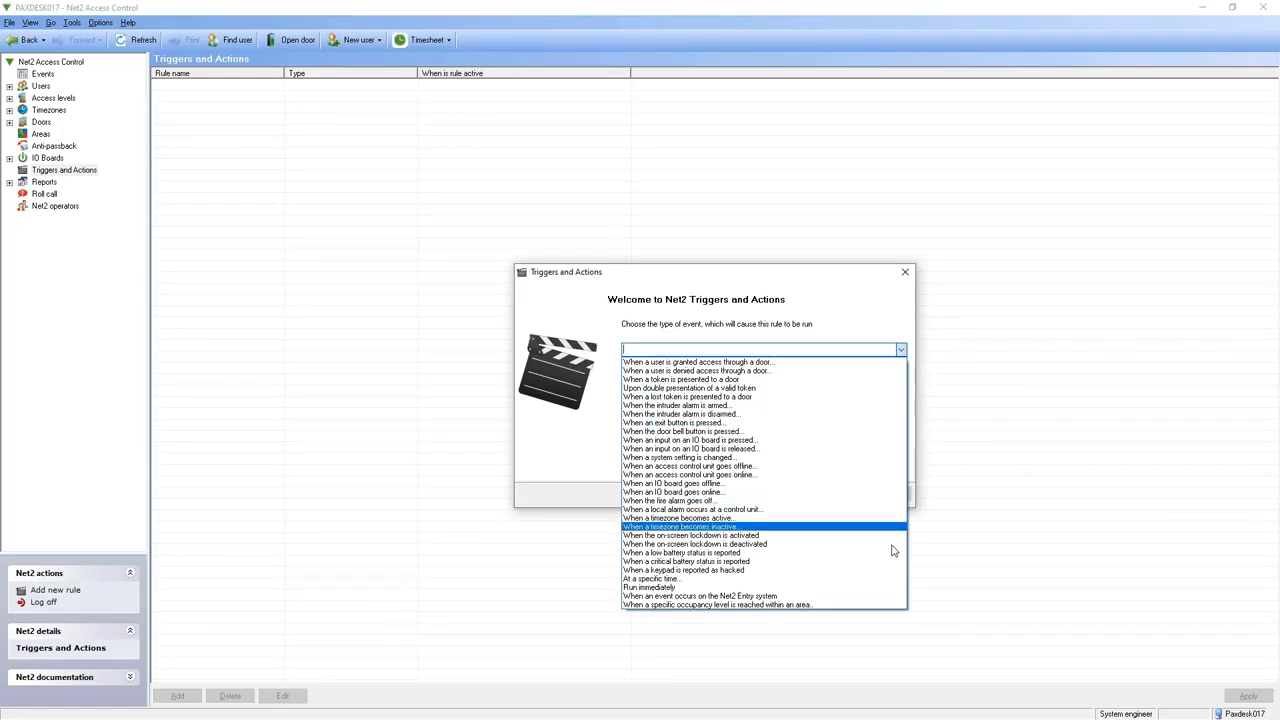
left_click(886, 606)
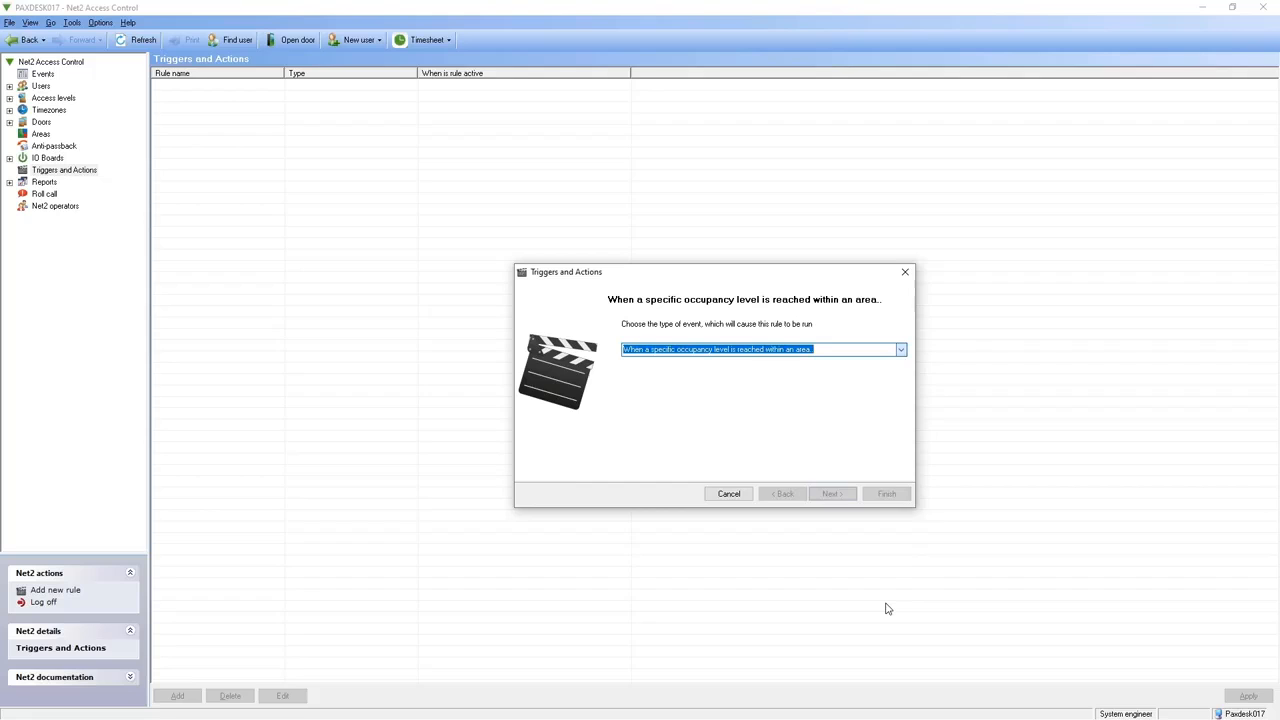
left_click(833, 494)
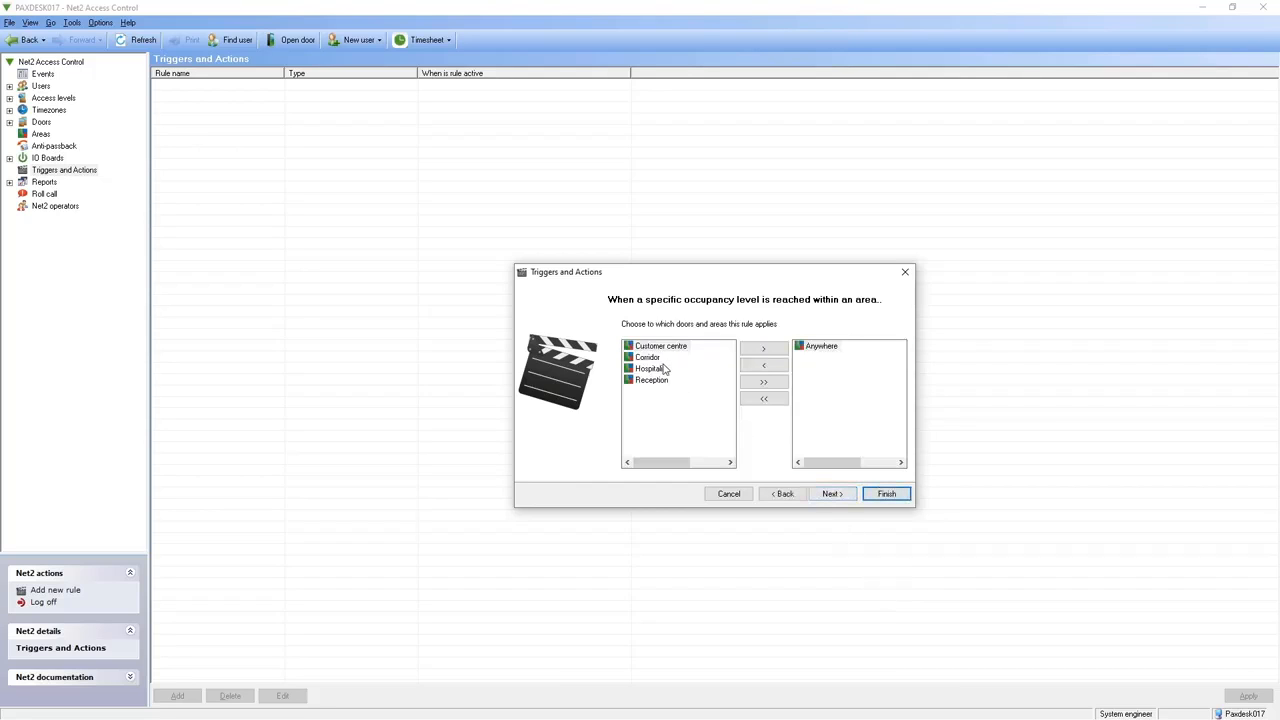
Step: Assign the Corridor area to the new occupancy rule
left_click(648, 359)
left_click(763, 348)
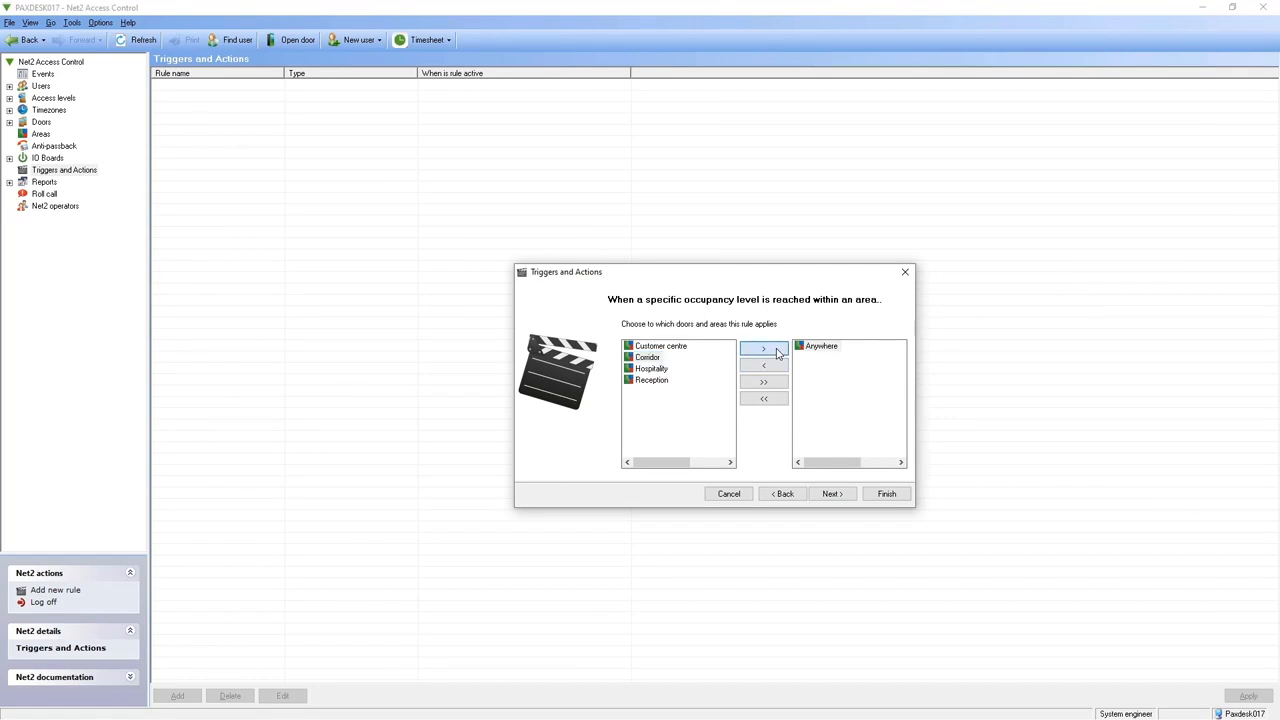
left_click(830, 494)
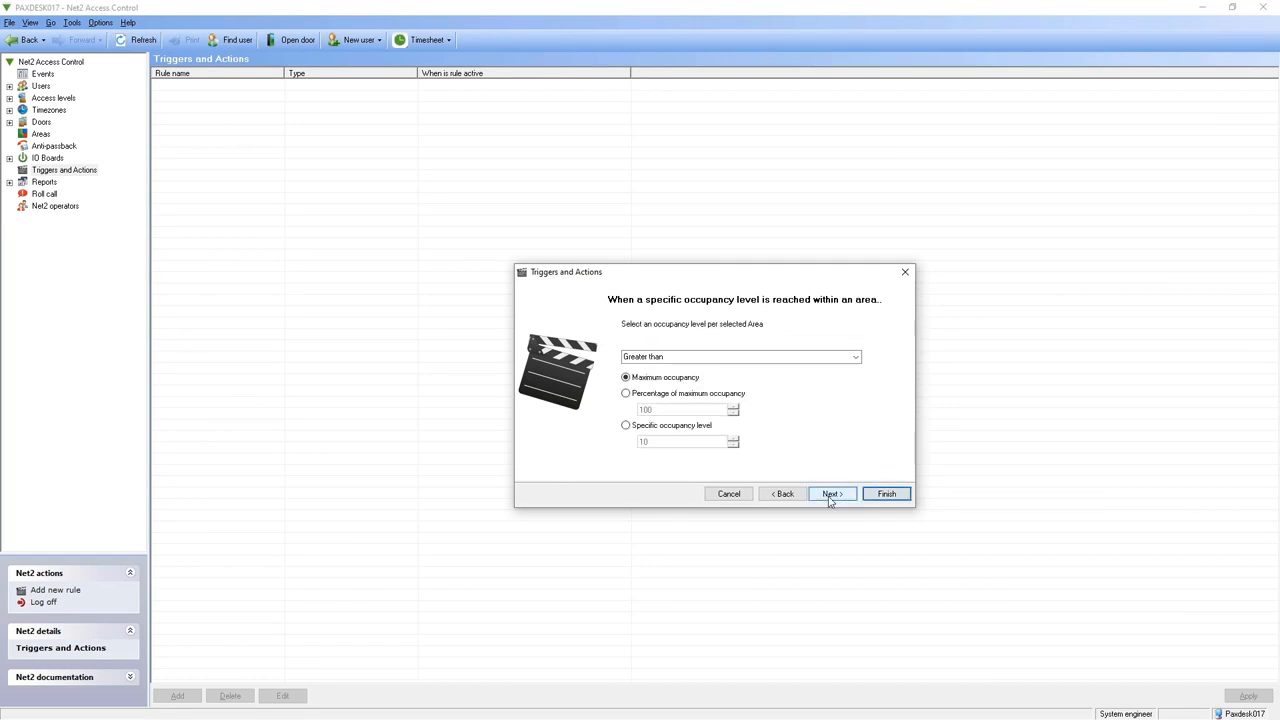
Step: Set the rule to trigger when the occupancy is equal to a specific occupancy level of 1
left_click(856, 358)
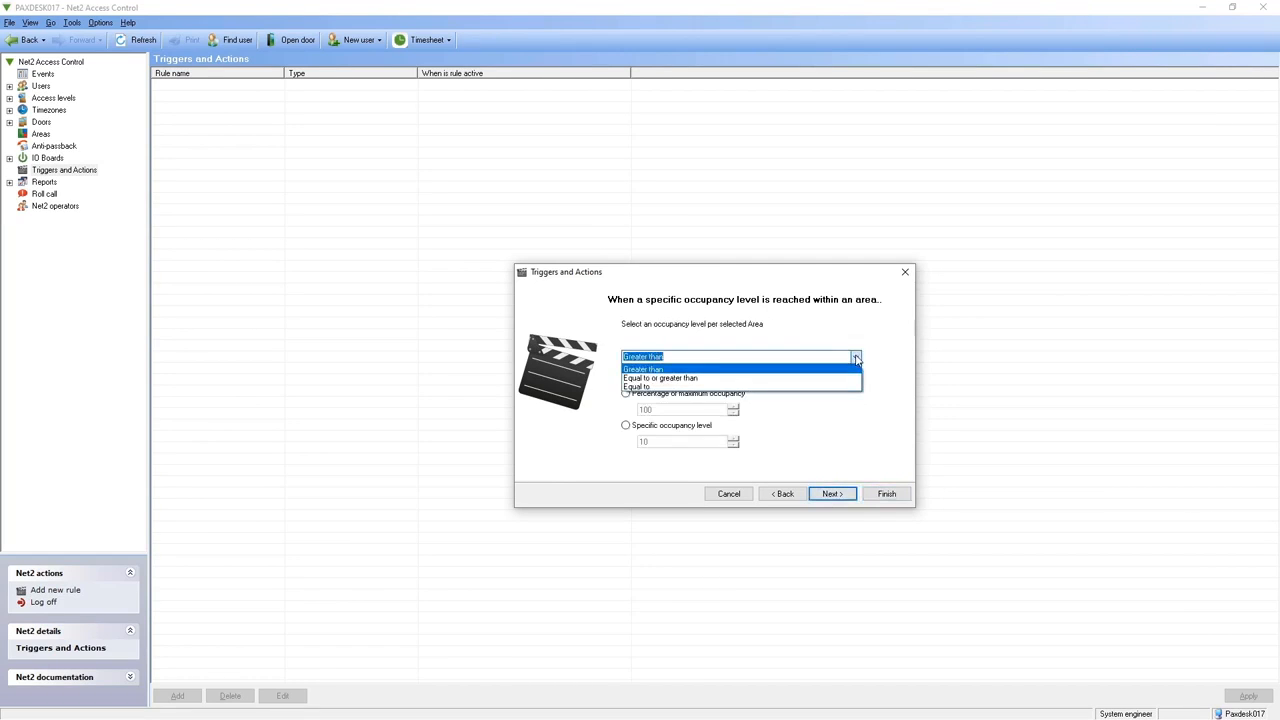
left_click(848, 388)
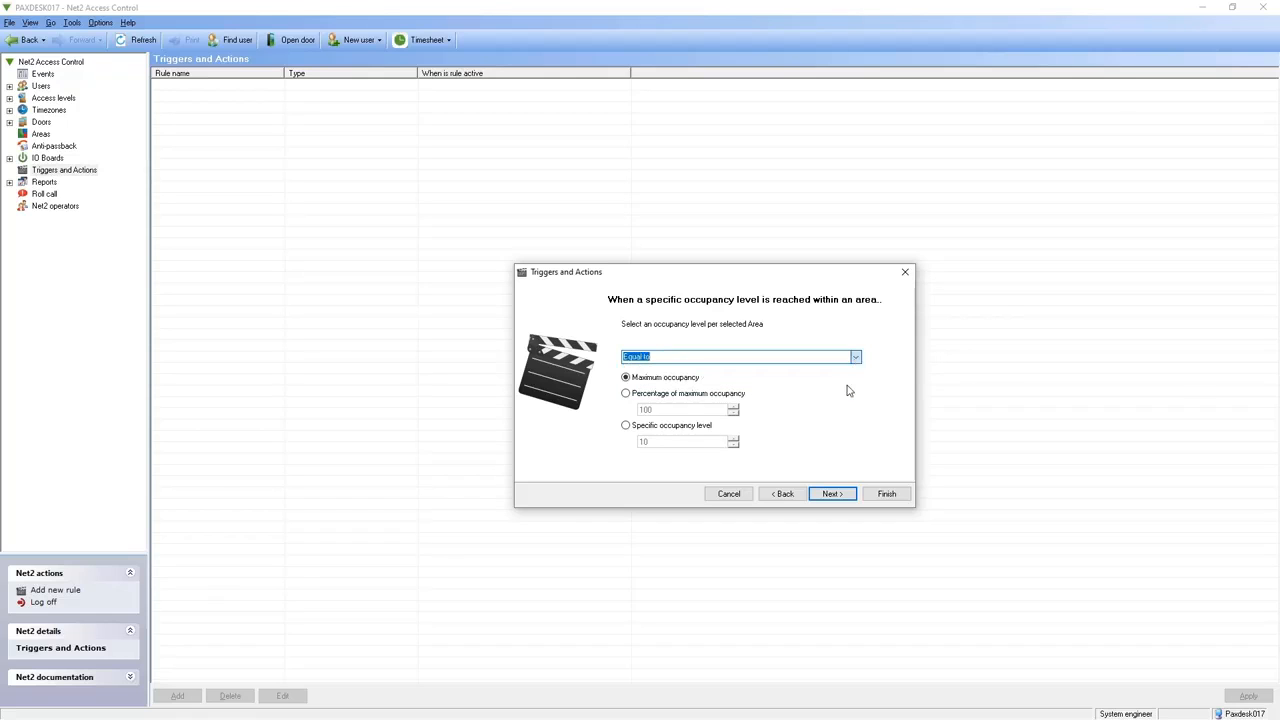
left_click(626, 427)
double_click(633, 444)
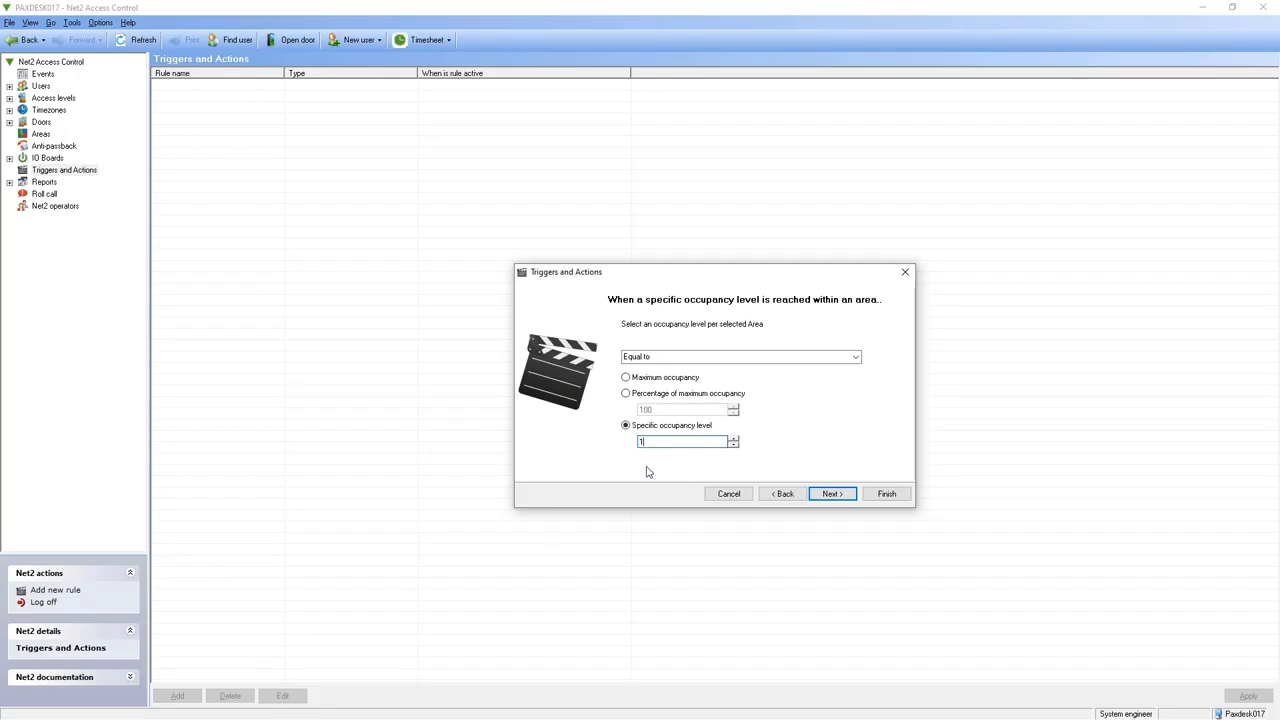
left_click(829, 497)
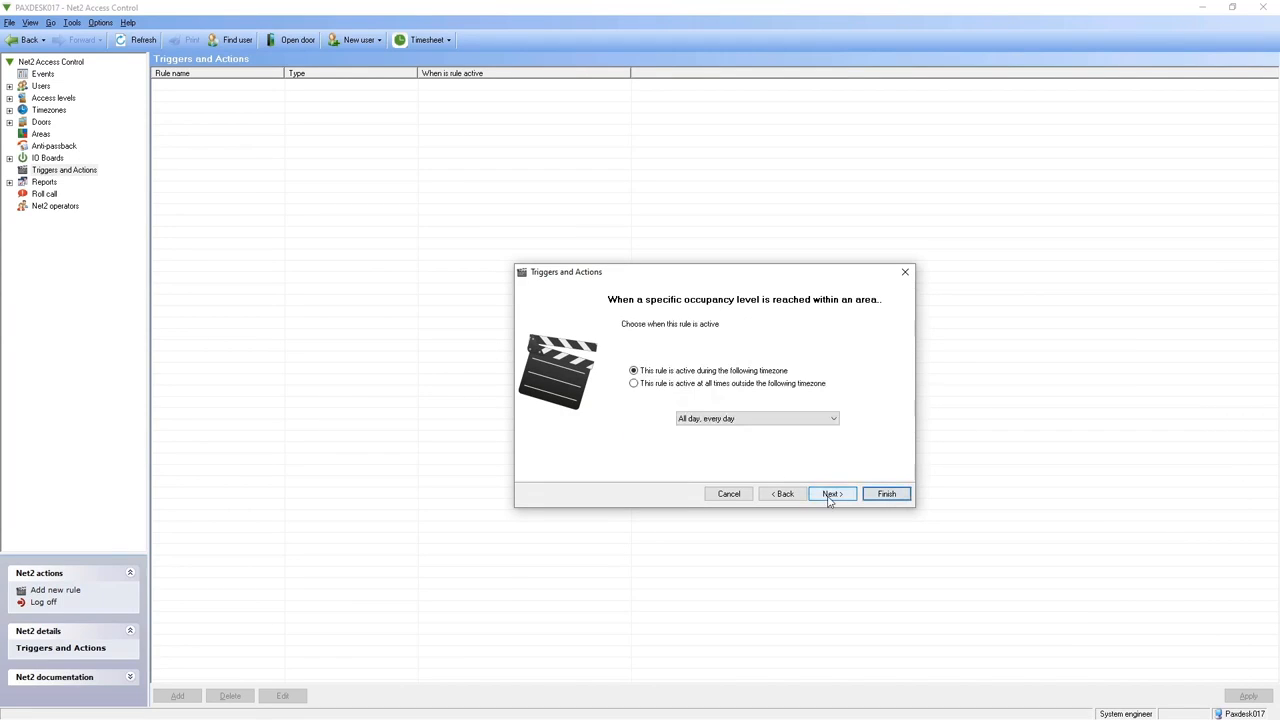
Step: Keep the rule active all day, every day with no delay, and choose Affect relay as its action
left_click(829, 497)
left_click(829, 495)
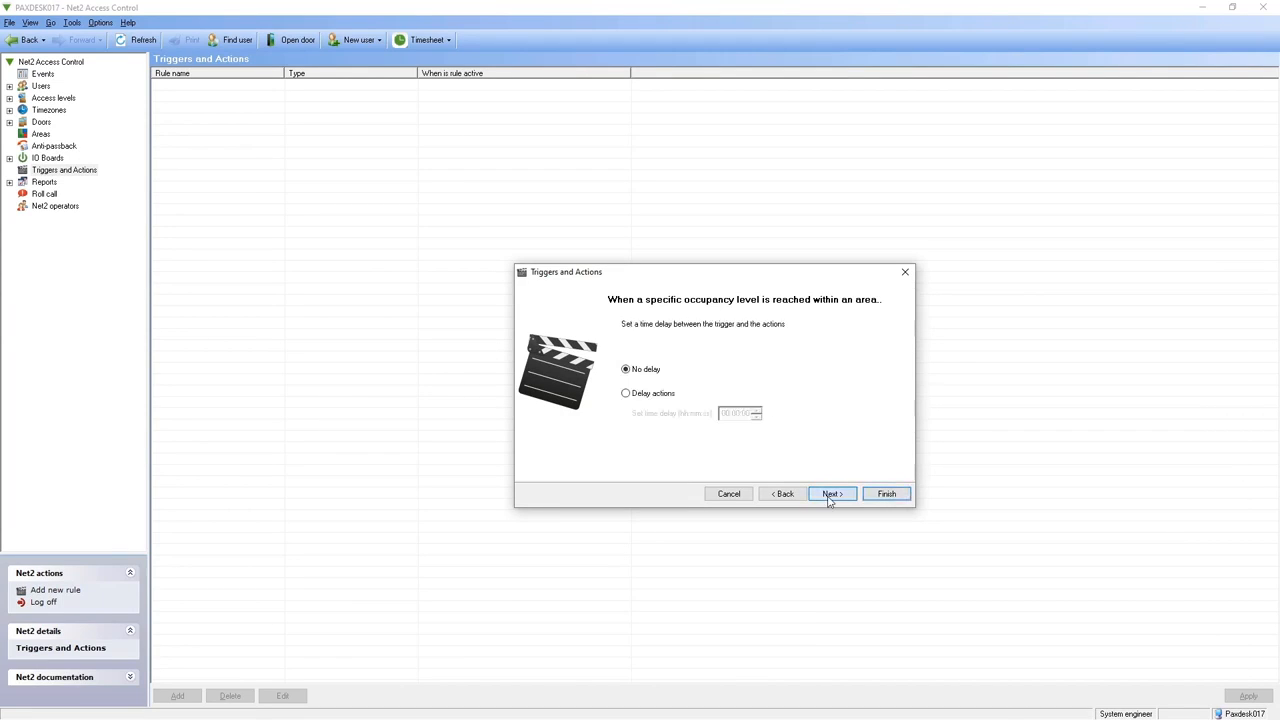
left_click(710, 360)
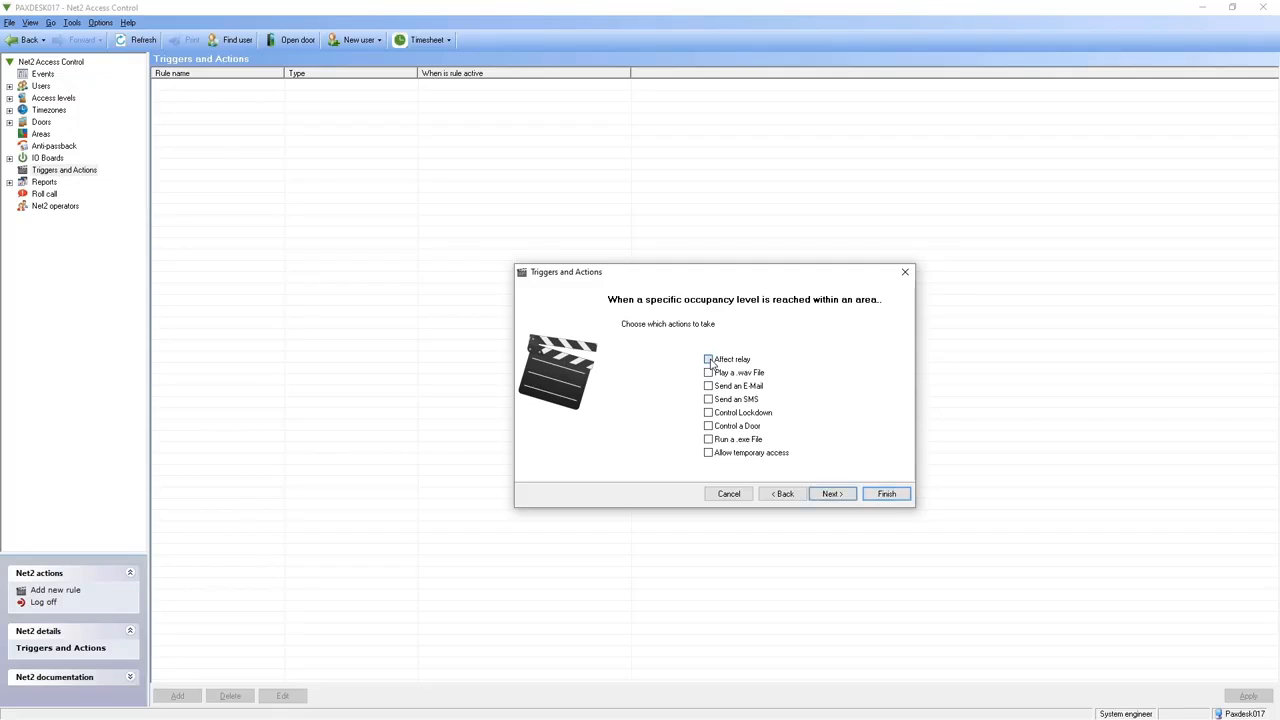
left_click(831, 500)
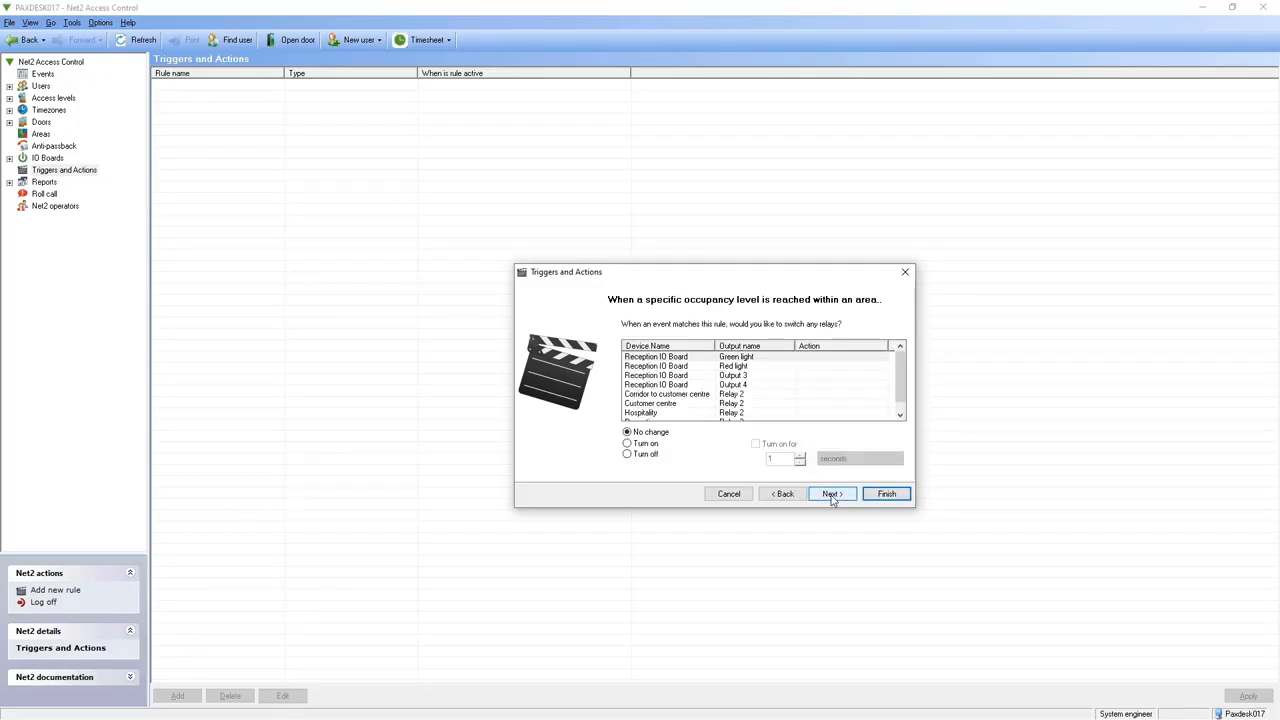
Step: Have the rule turn off the Reception IO Board's Green light and turn on its Red light, and save it as "Red light on"
left_click(810, 359)
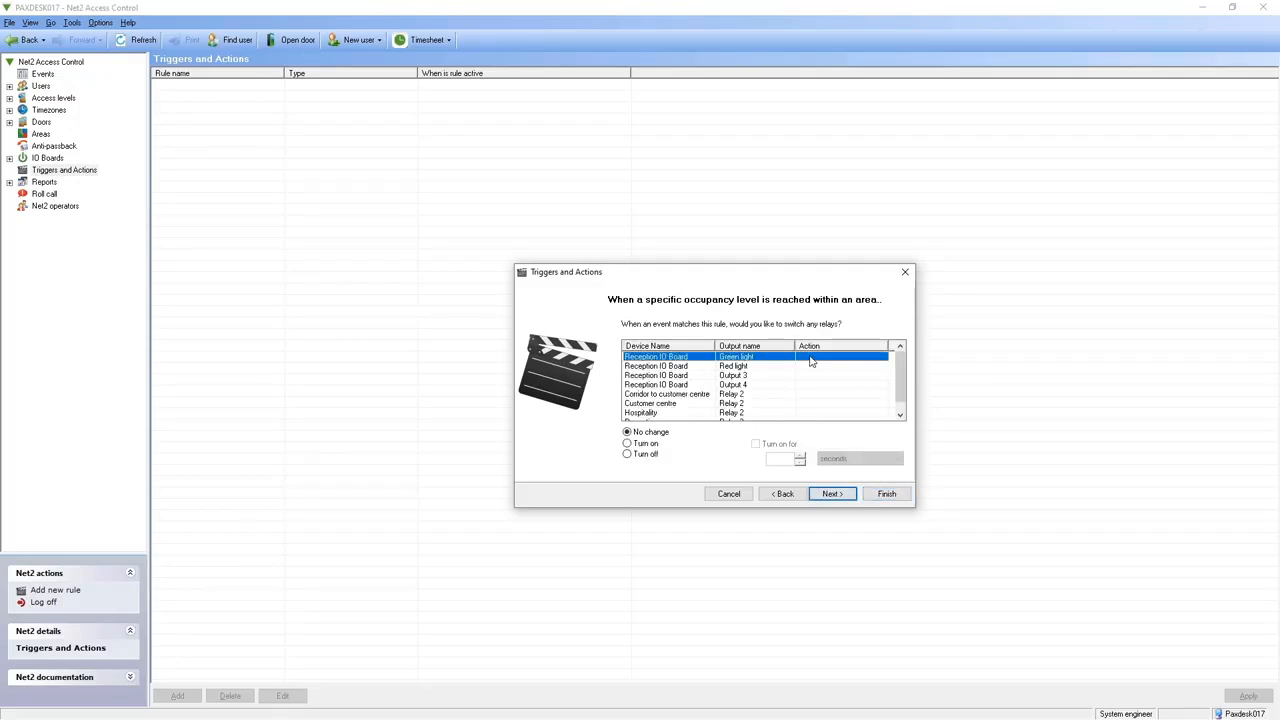
left_click(628, 455)
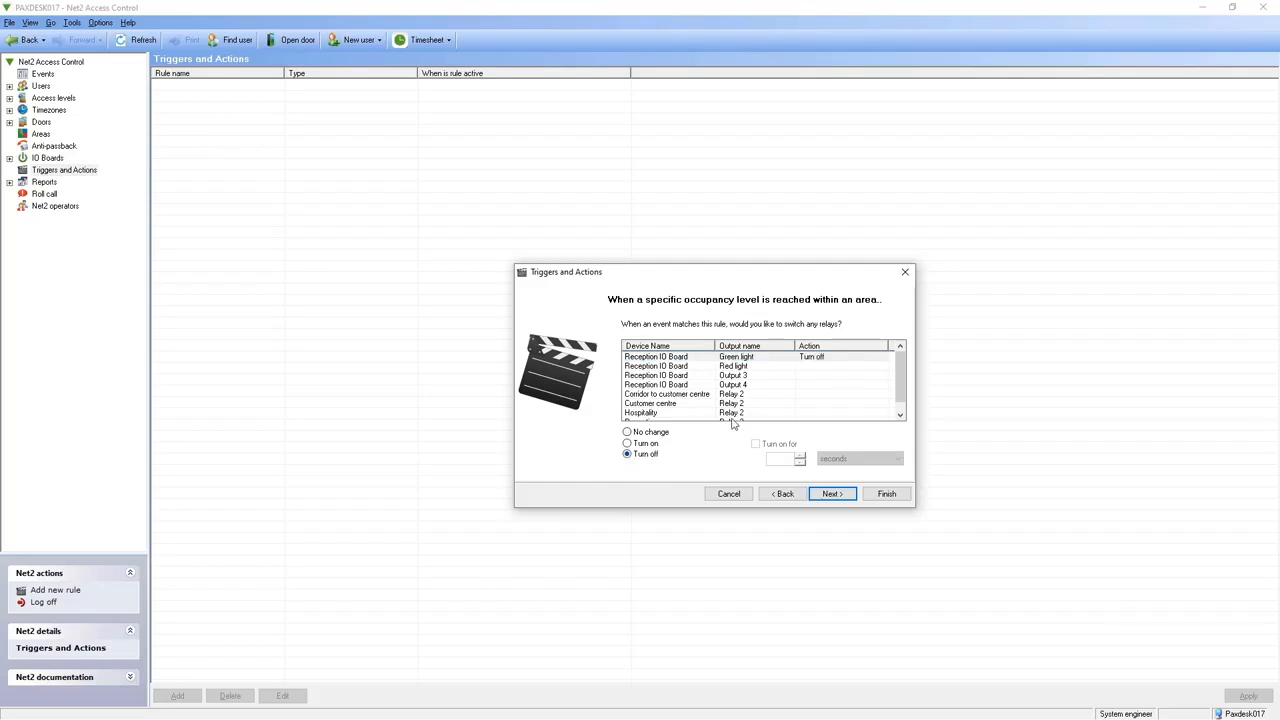
left_click(806, 369)
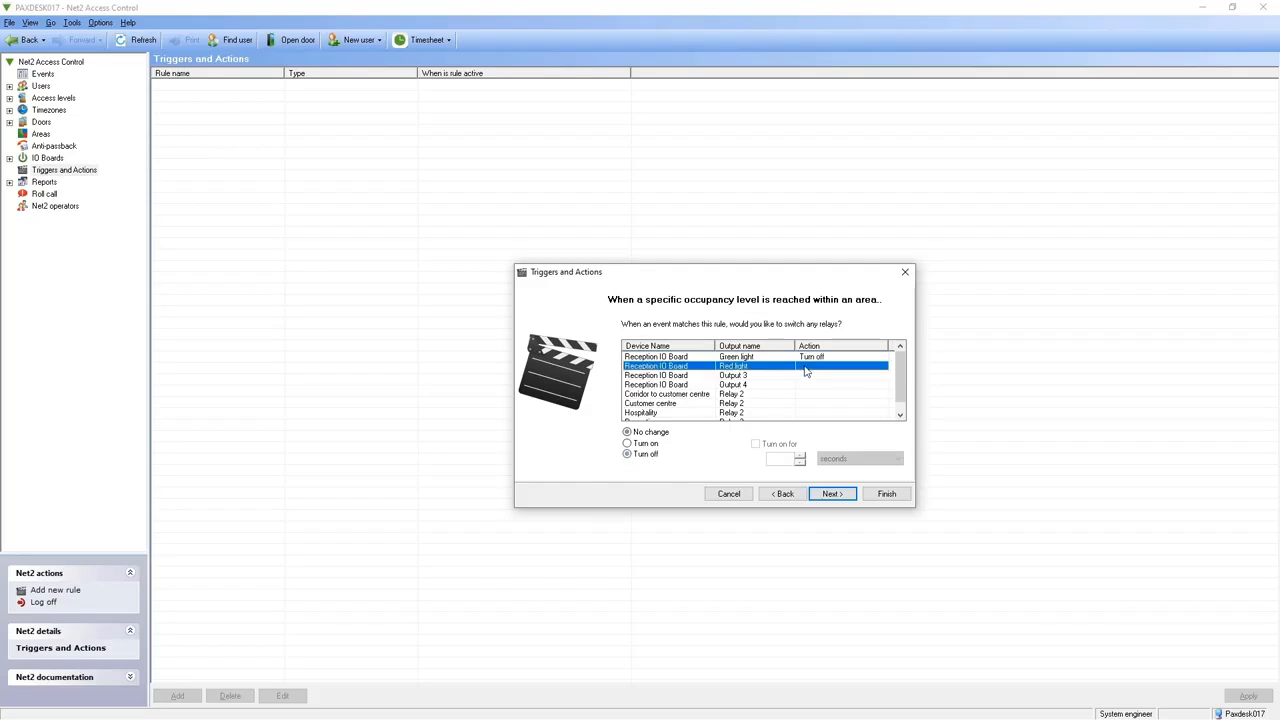
left_click(628, 444)
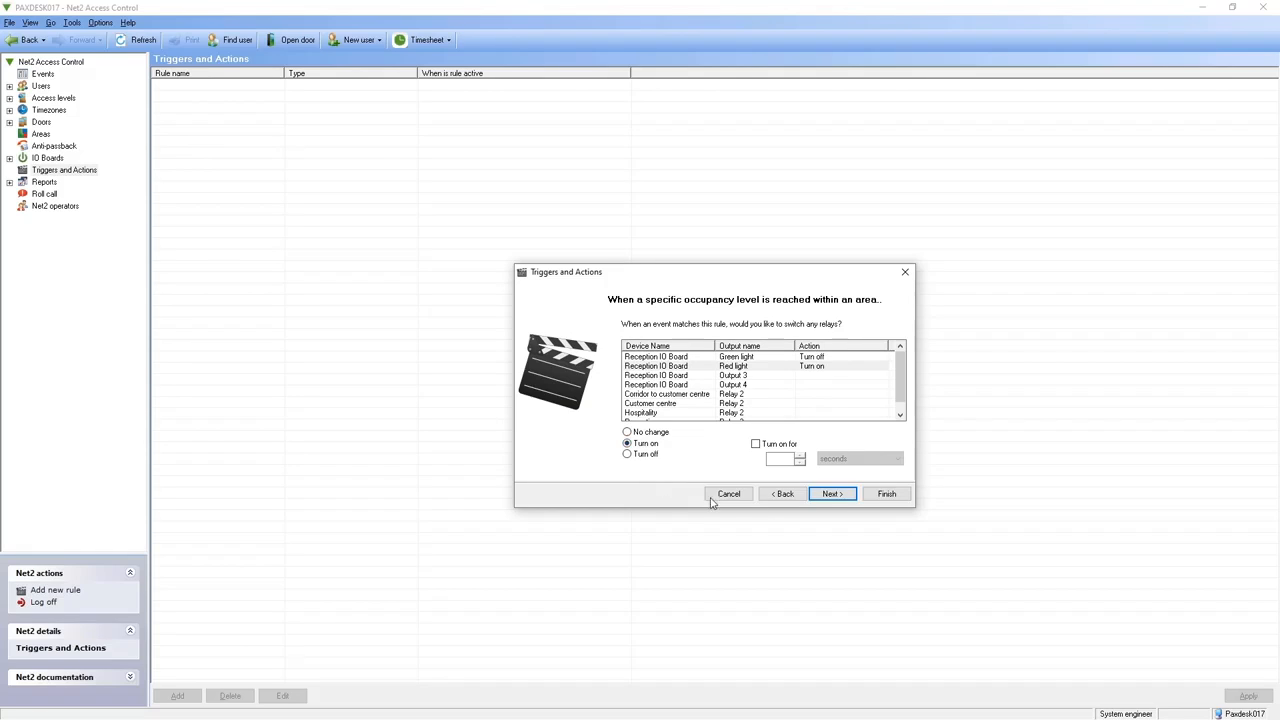
left_click(829, 493)
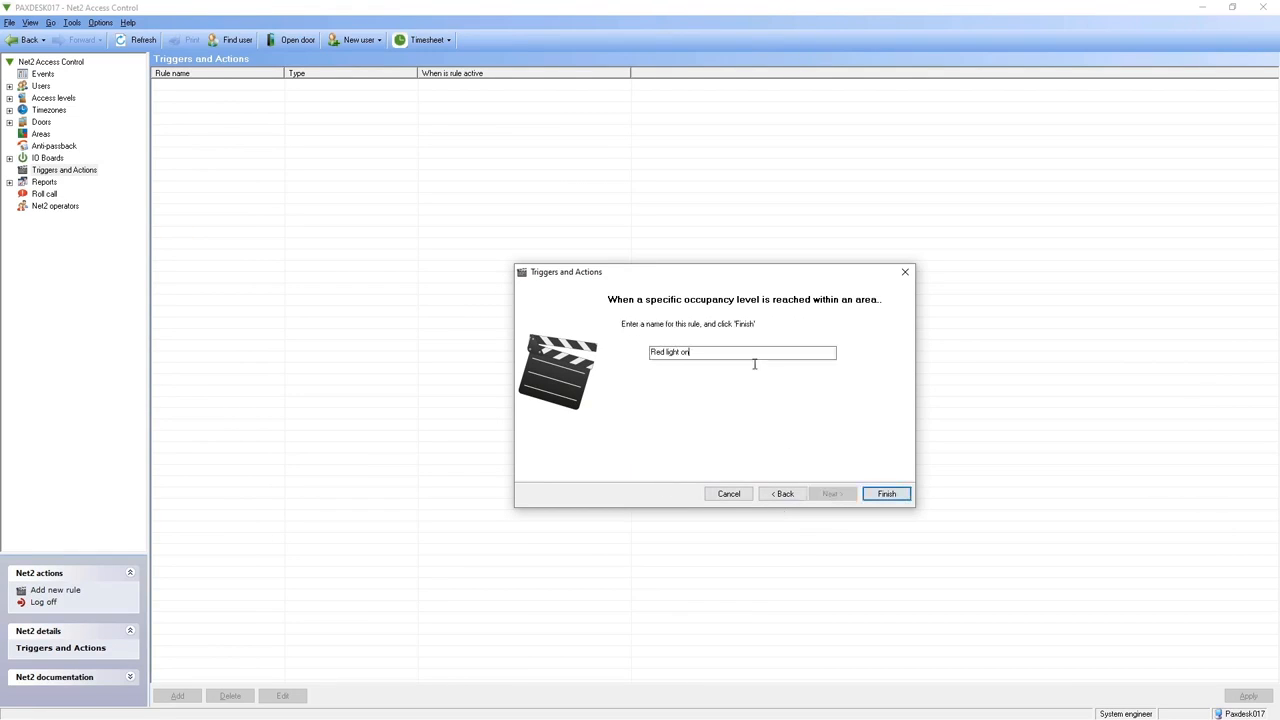
left_click(889, 497)
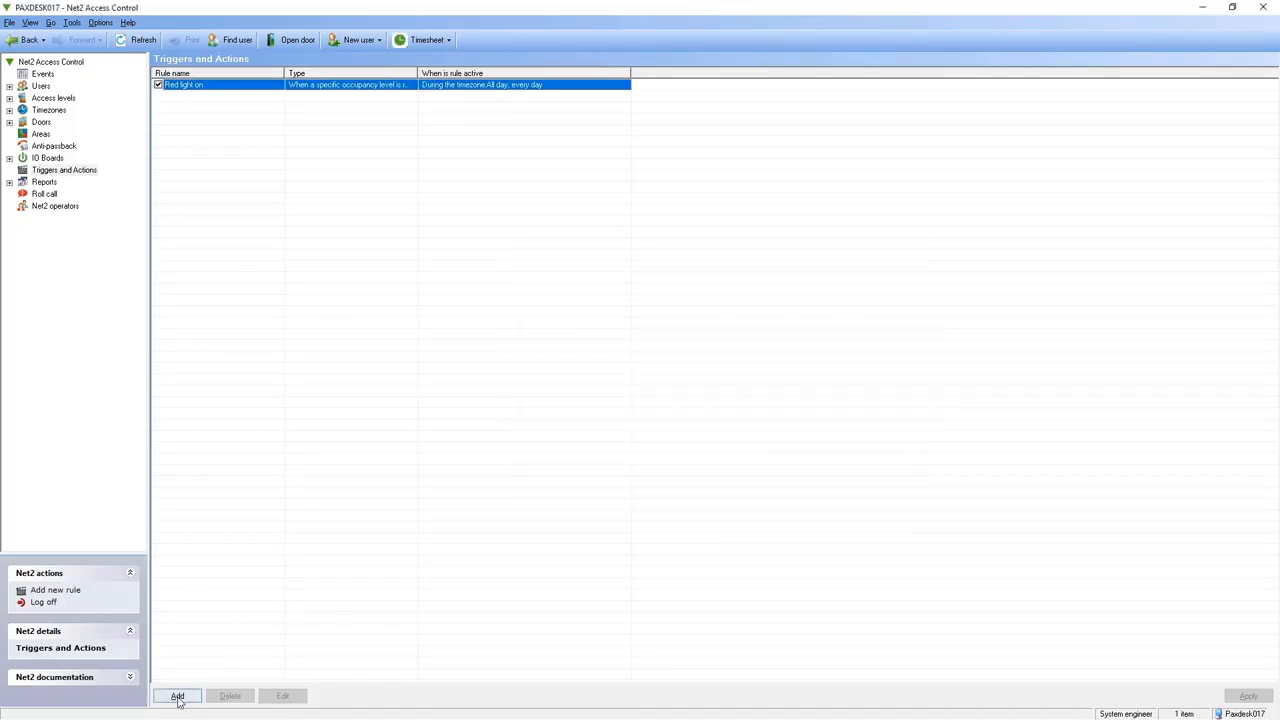
Step: Add a second triggers and actions rule for when a specific occupancy level is reached within an area, applied to the Corridor area
left_click(178, 697)
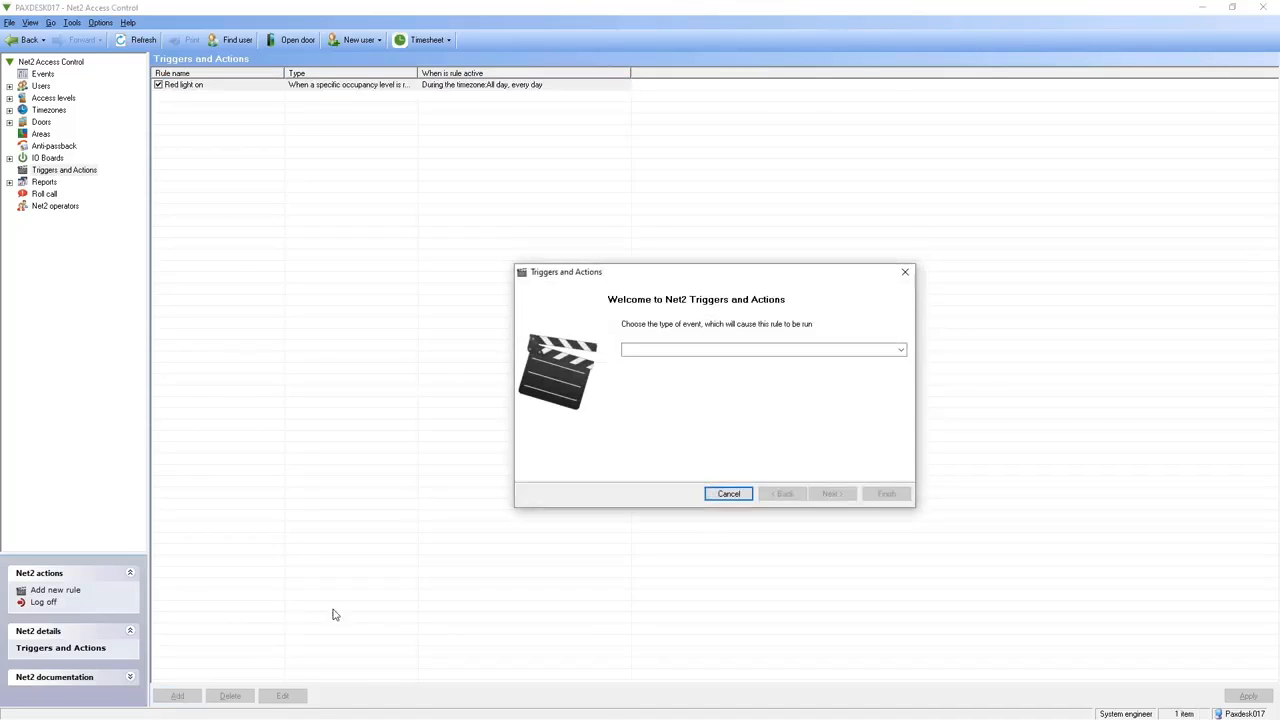
left_click(902, 350)
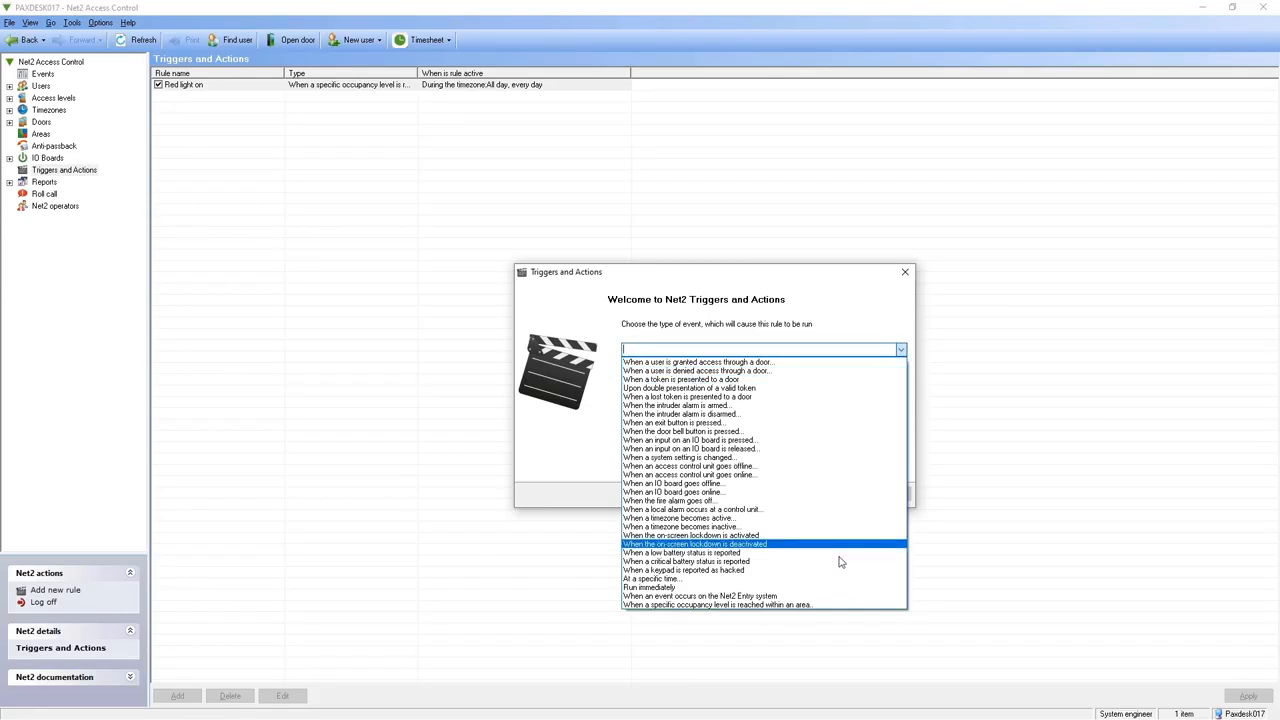
left_click(819, 608)
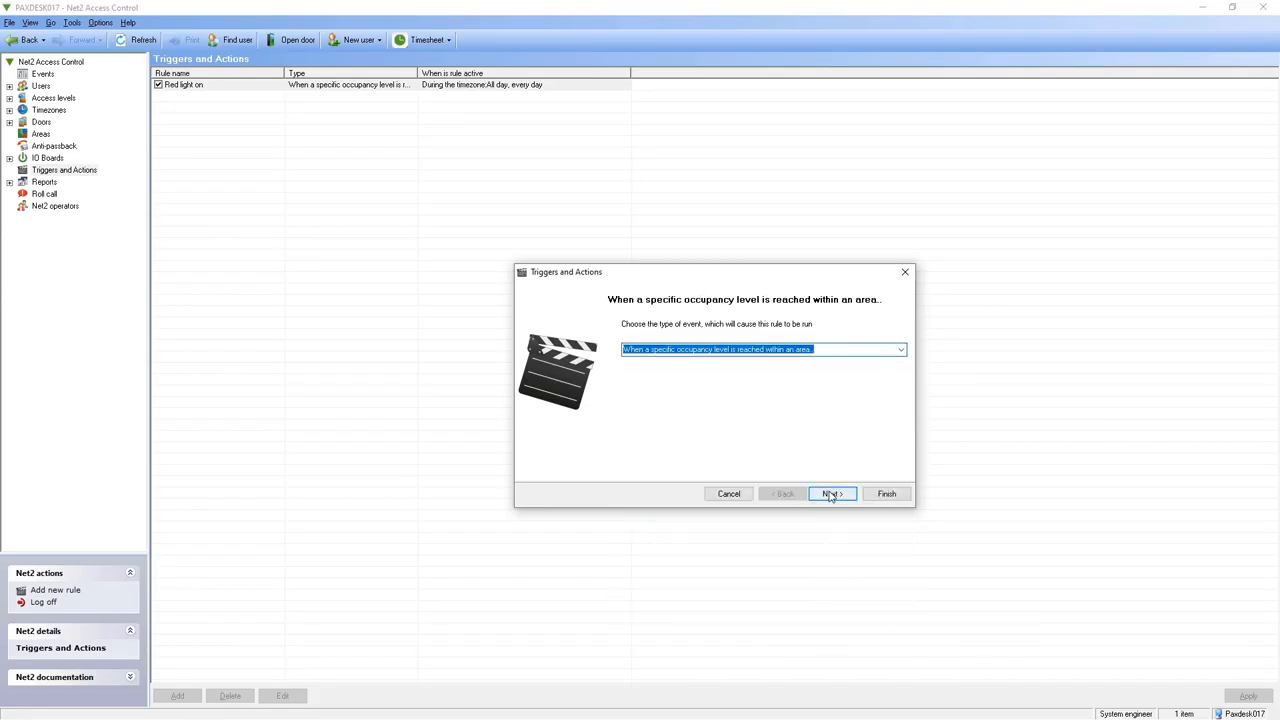
left_click(830, 493)
left_click(648, 357)
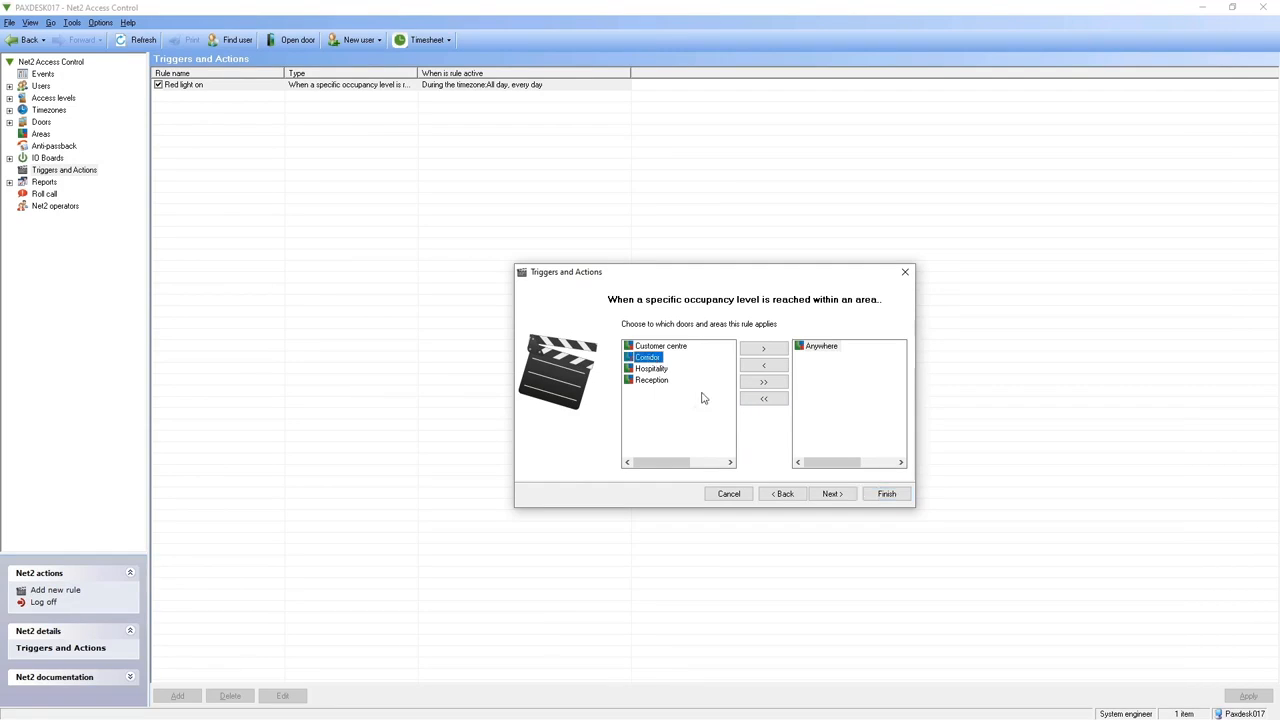
left_click(763, 348)
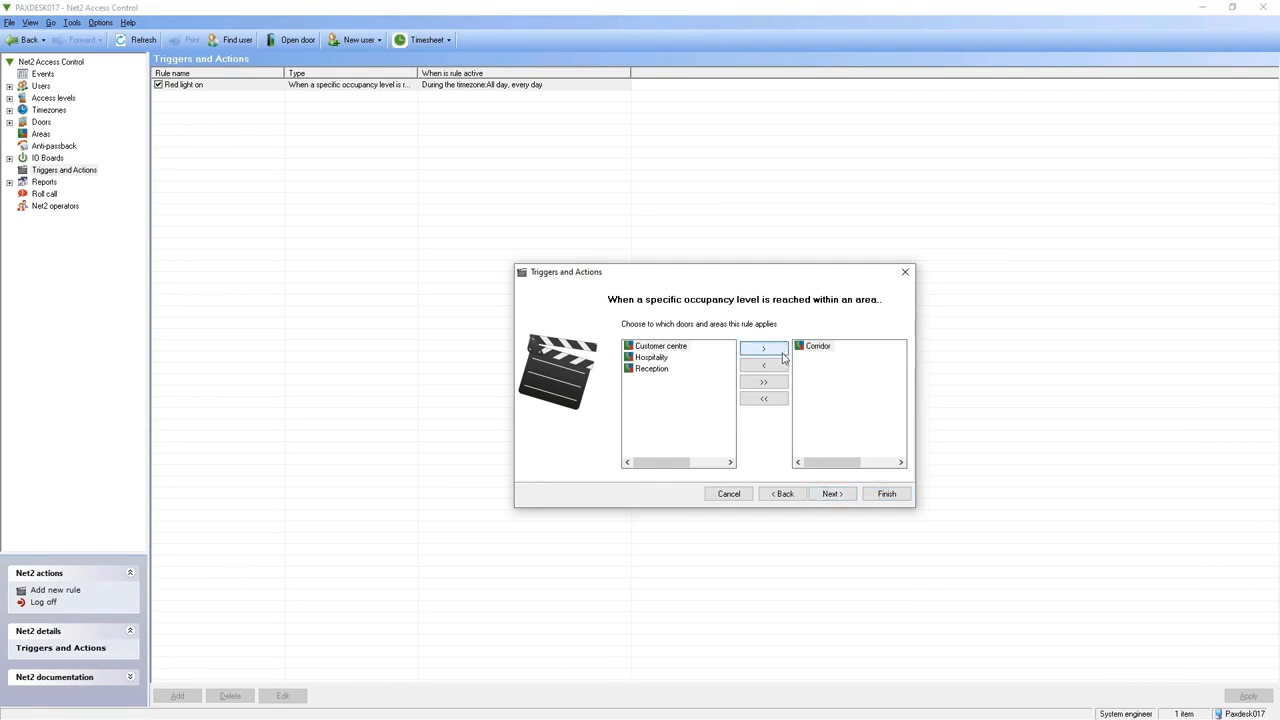
left_click(832, 494)
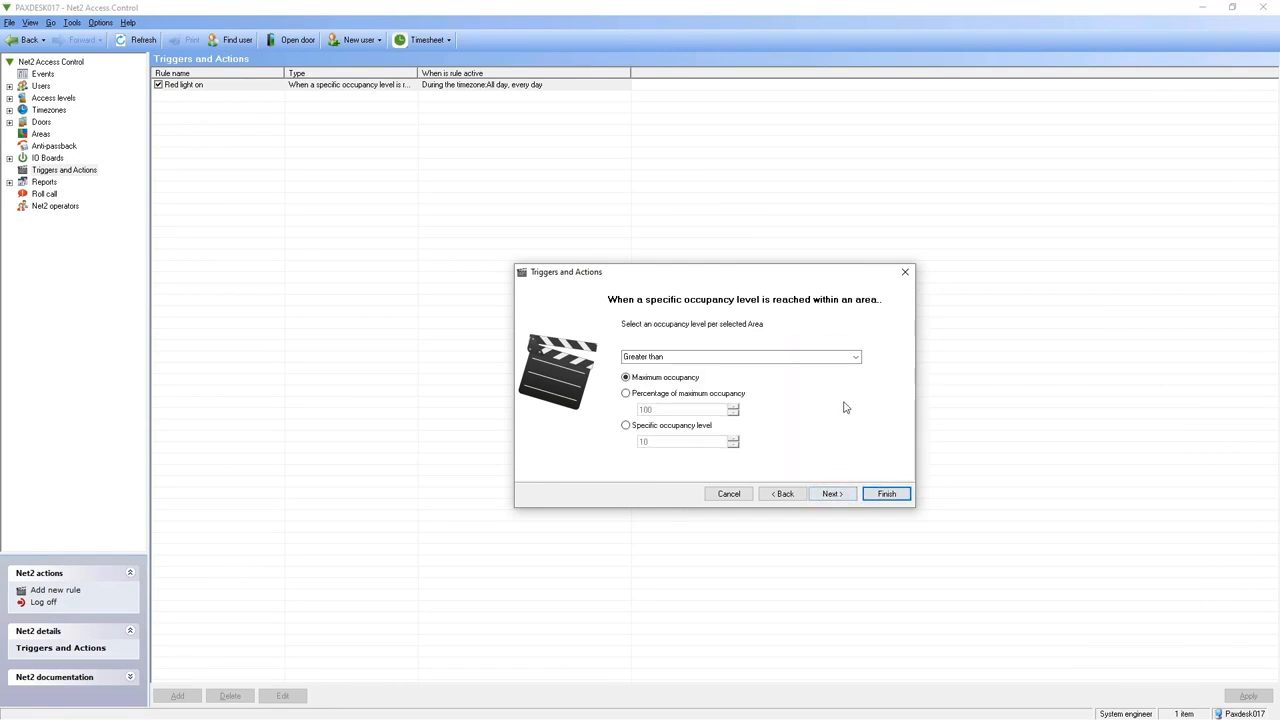
Step: Set the second rule to trigger when the occupancy is equal to a specific occupancy level of 0
left_click(856, 358)
left_click(846, 387)
left_click(626, 426)
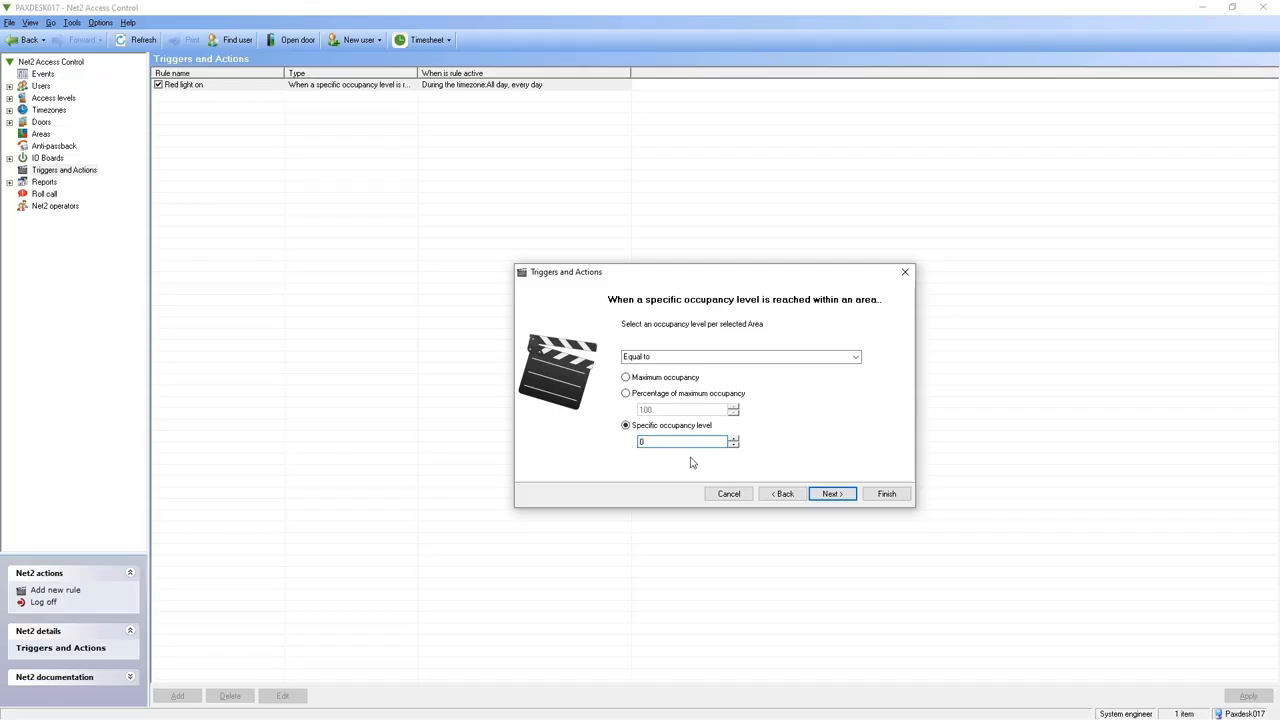
left_click(830, 495)
Step: Accept the default active time and delay for the second rule, and choose Affect relay as its action
left_click(832, 494)
left_click(830, 493)
left_click(708, 359)
left_click(826, 494)
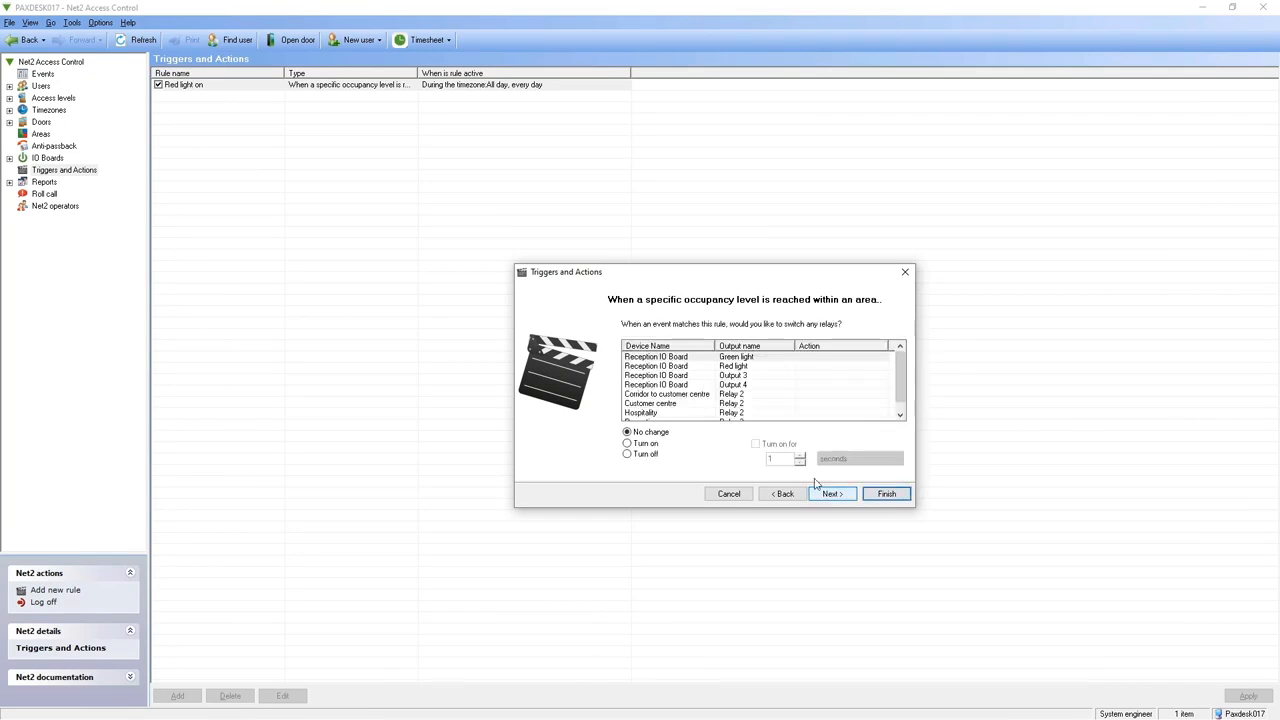
Step: Have the rule turn on the Reception IO Board's Green light and turn off its Red light, and save it with a "Green light" name
left_click(817, 360)
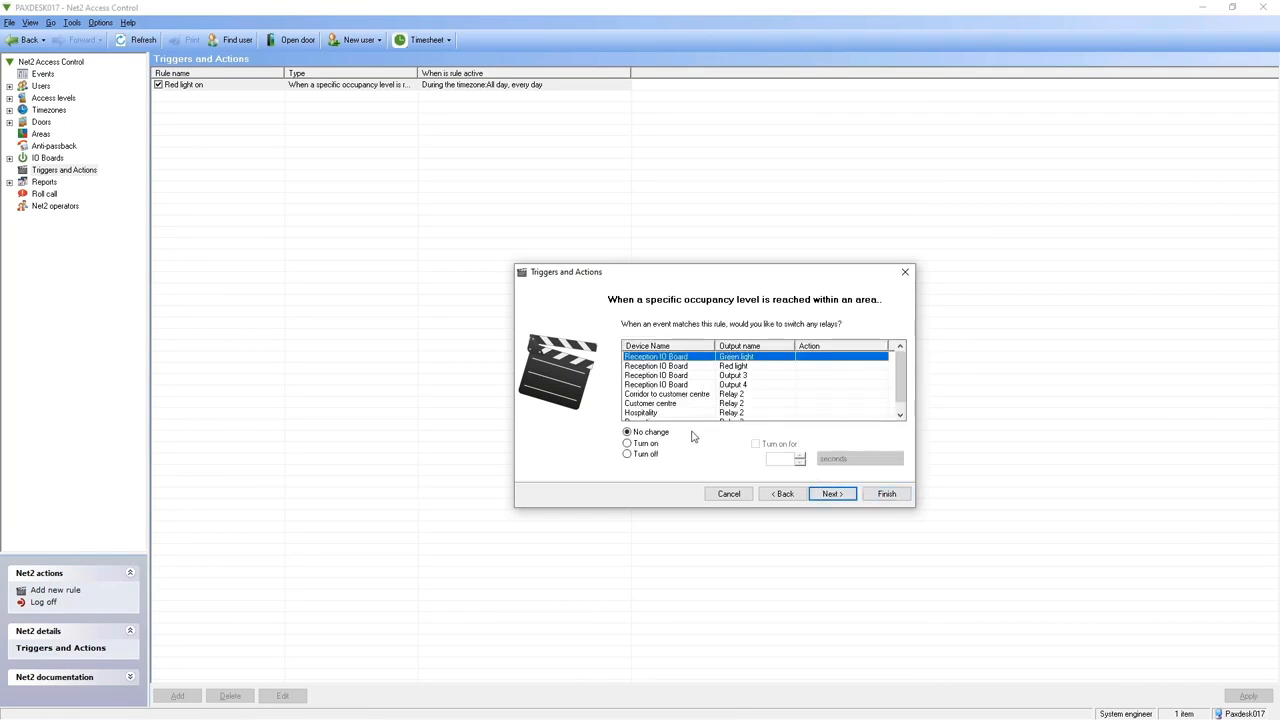
left_click(648, 444)
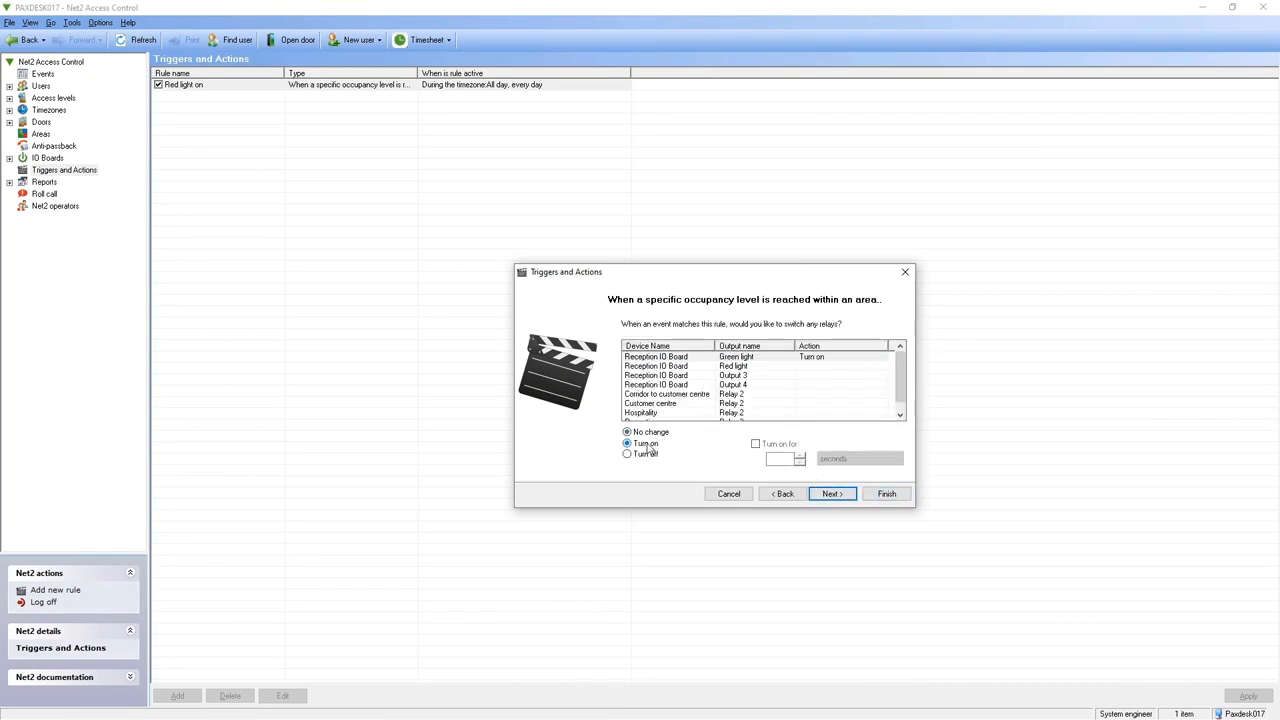
left_click(810, 366)
left_click(651, 456)
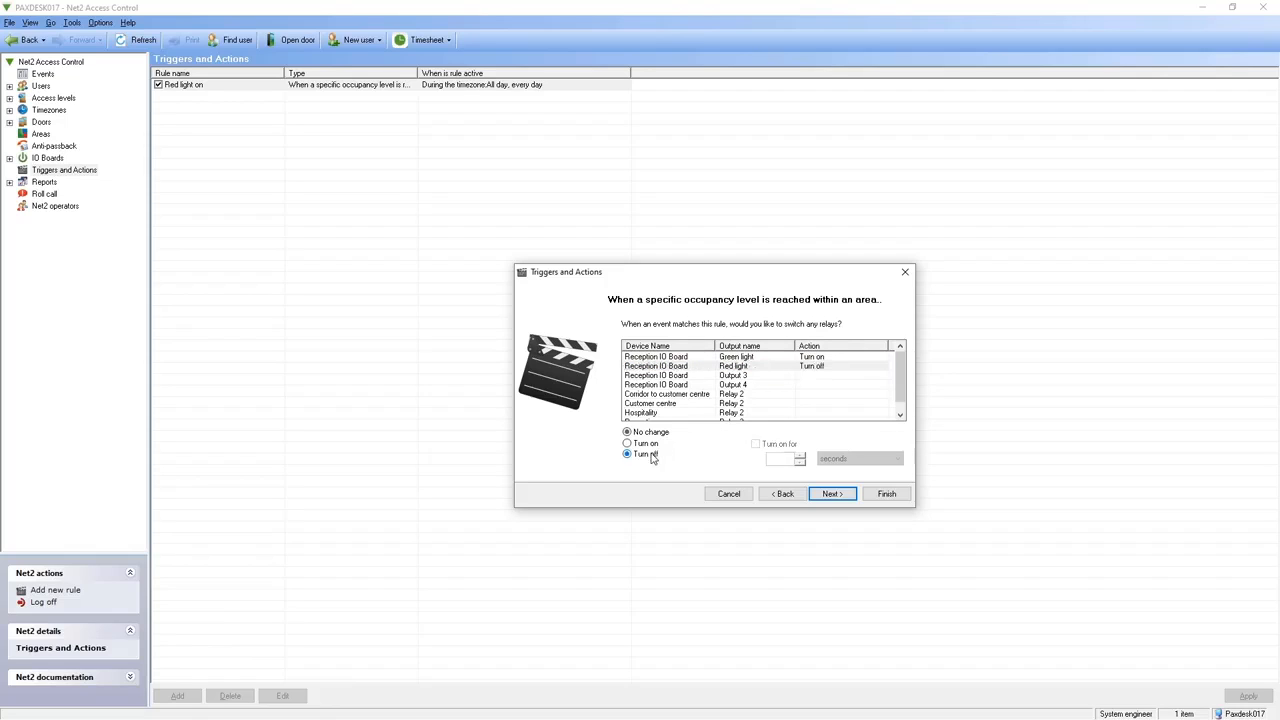
left_click(832, 494)
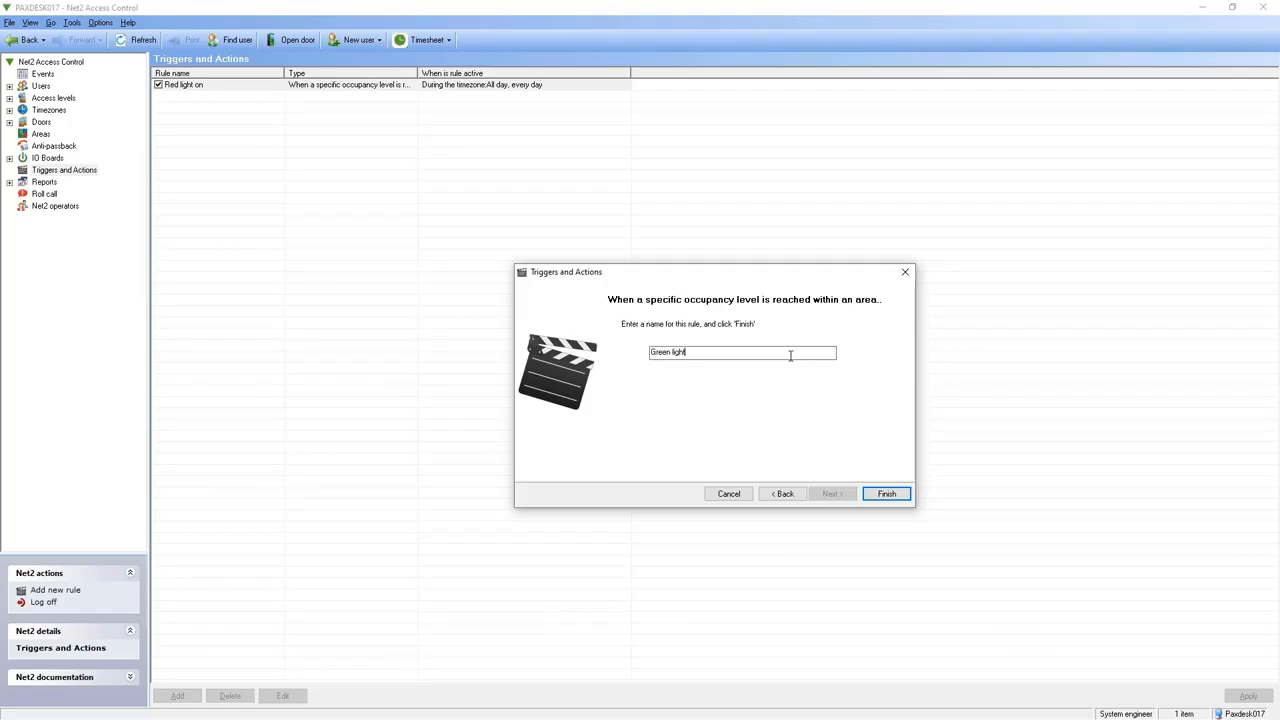
left_click(897, 496)
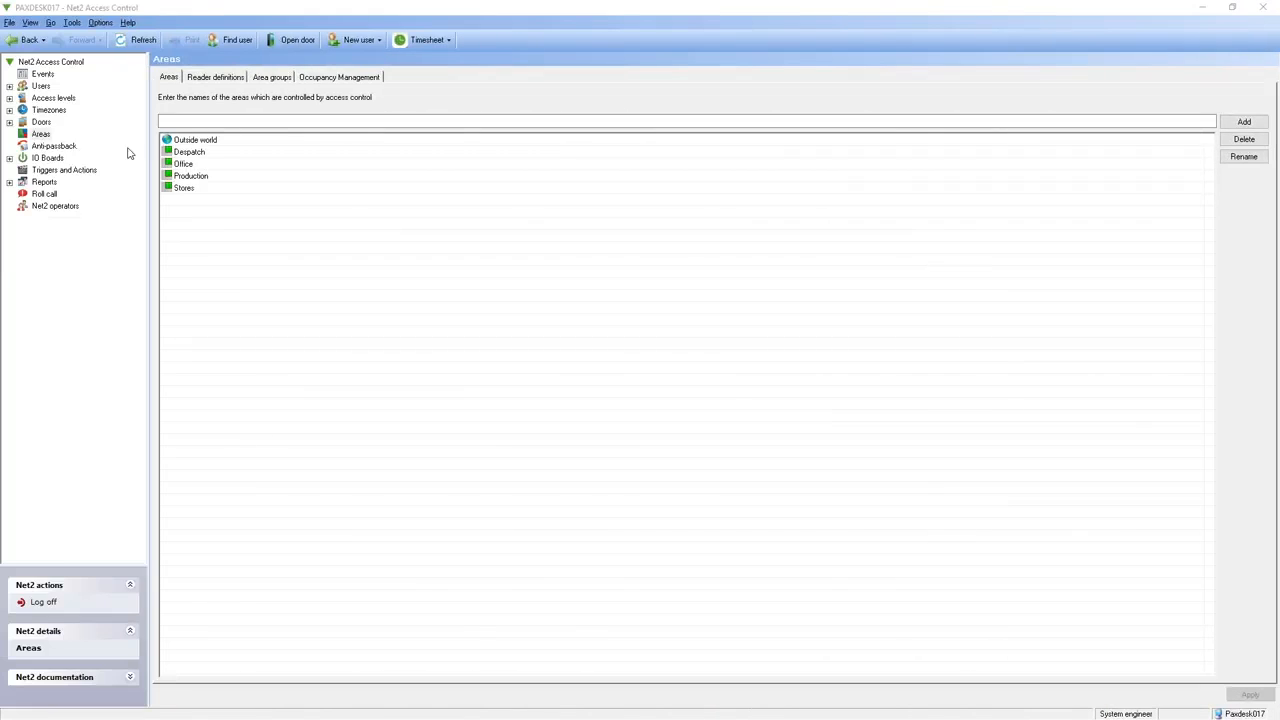
Step: Review the reader definitions, and in occupancy management set Despatch to a maximum occupancy of 5 with Restrict Access set to Yes
left_click(216, 78)
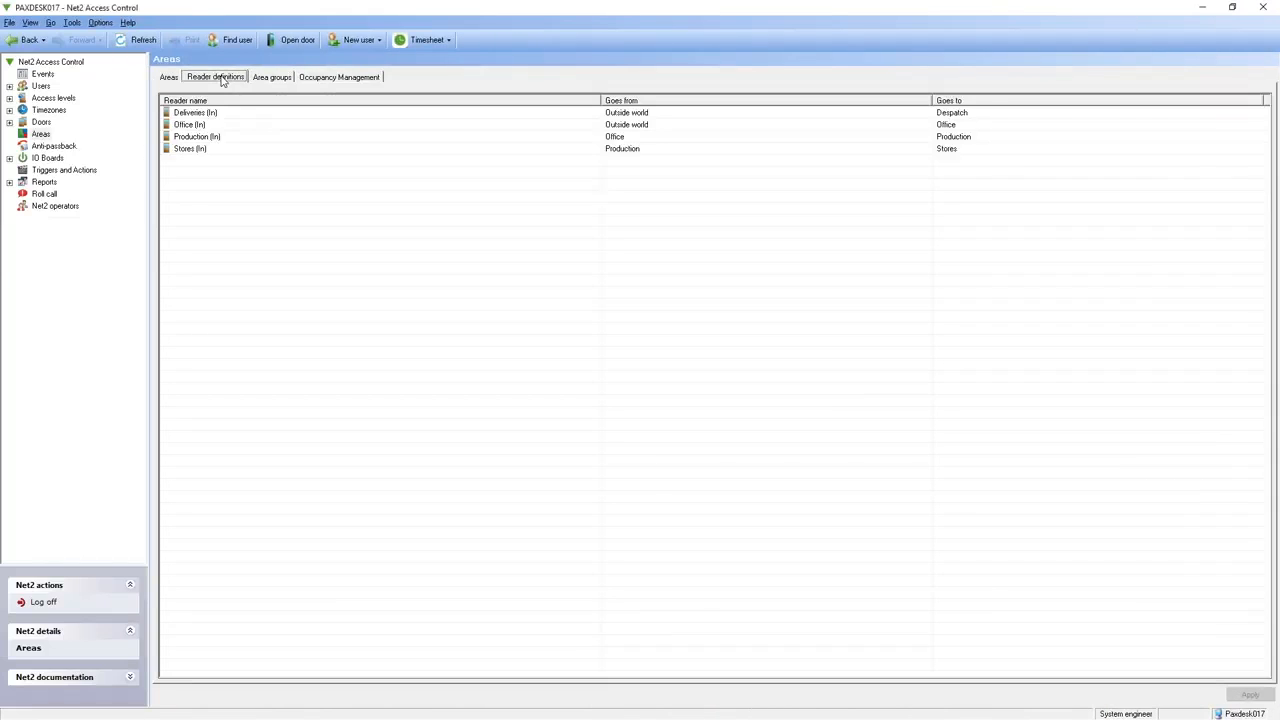
left_click(336, 79)
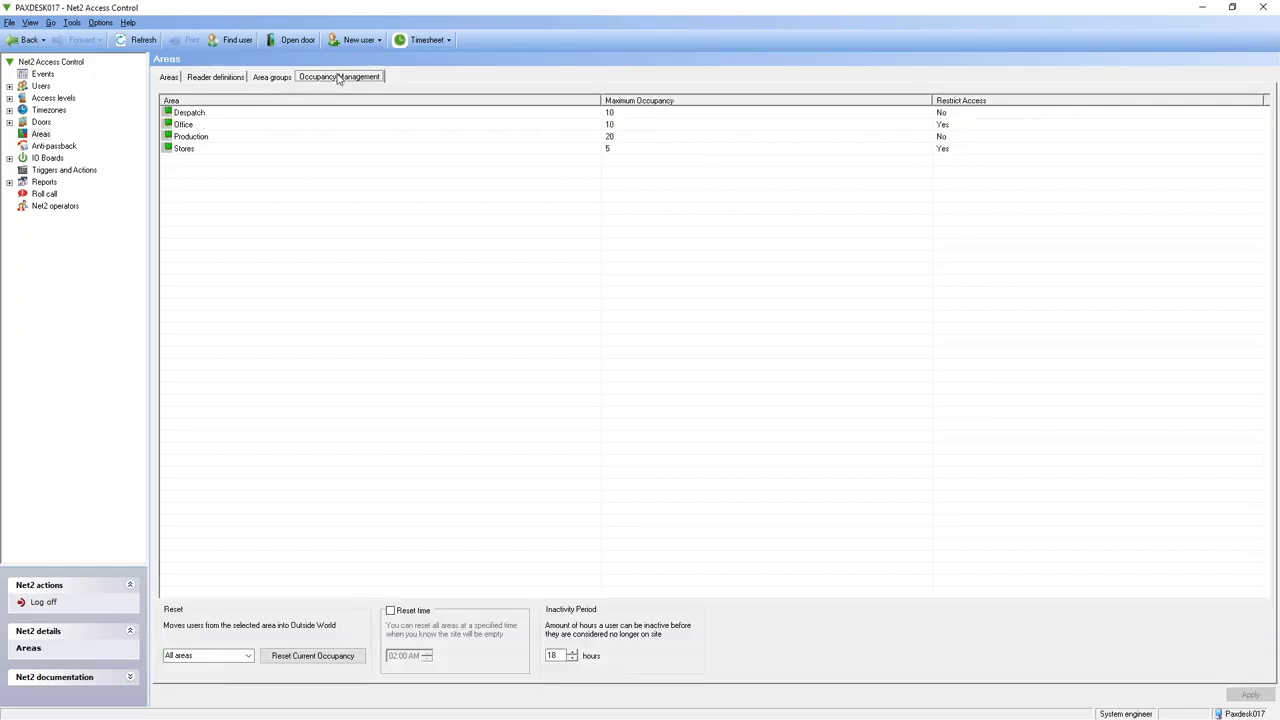
left_click(621, 112)
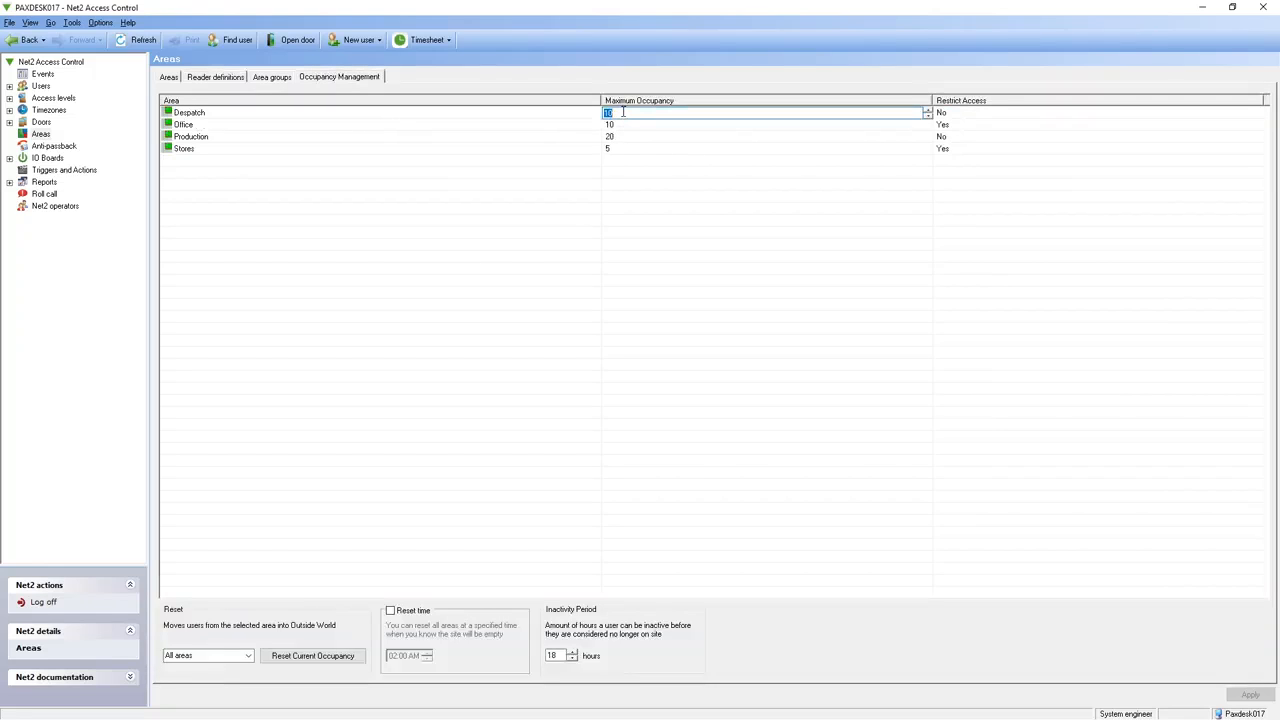
type("5")
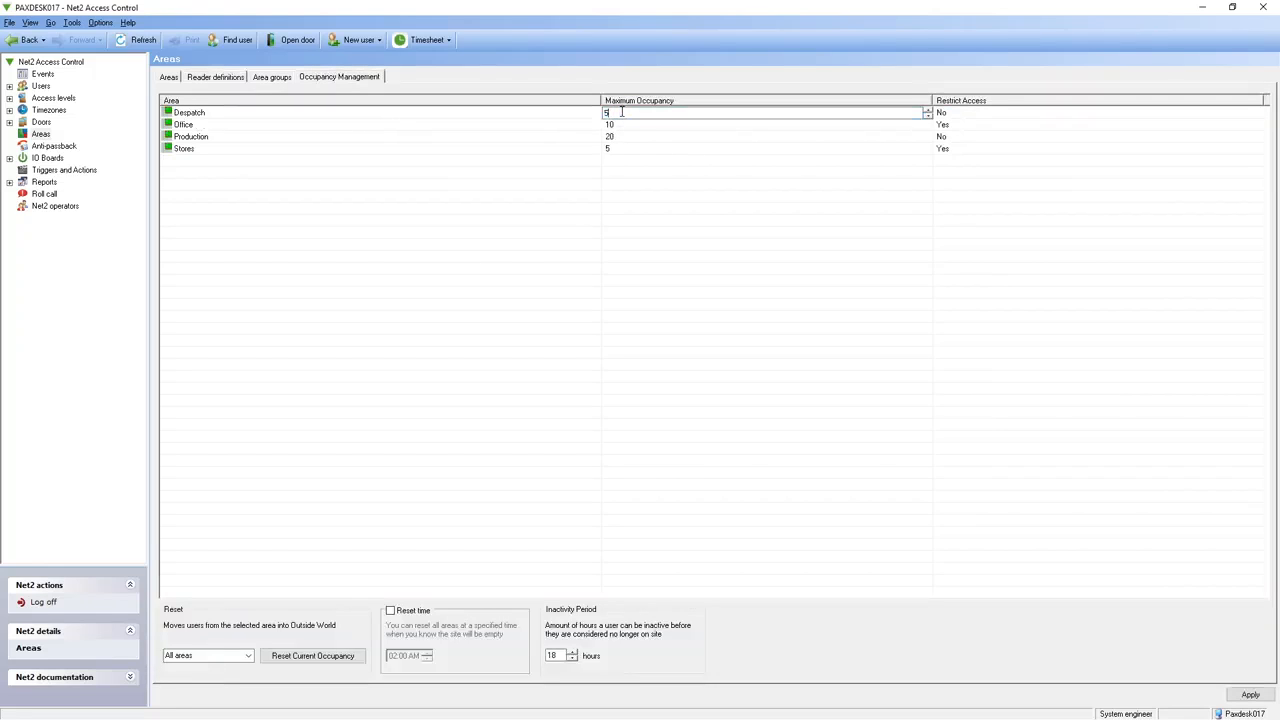
left_click(944, 114)
left_click(943, 126)
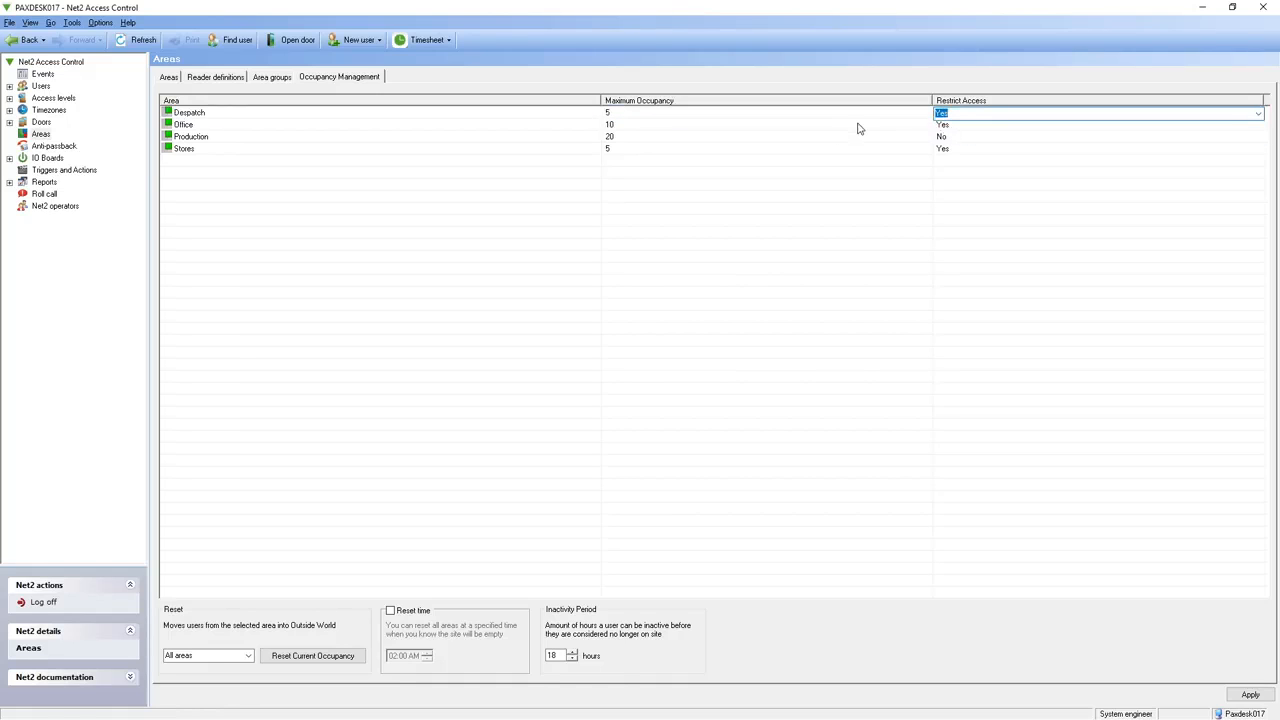
Step: Set Restrict Access to No for Office and Yes for Production, and apply the occupancy changes
left_click(948, 126)
left_click(946, 147)
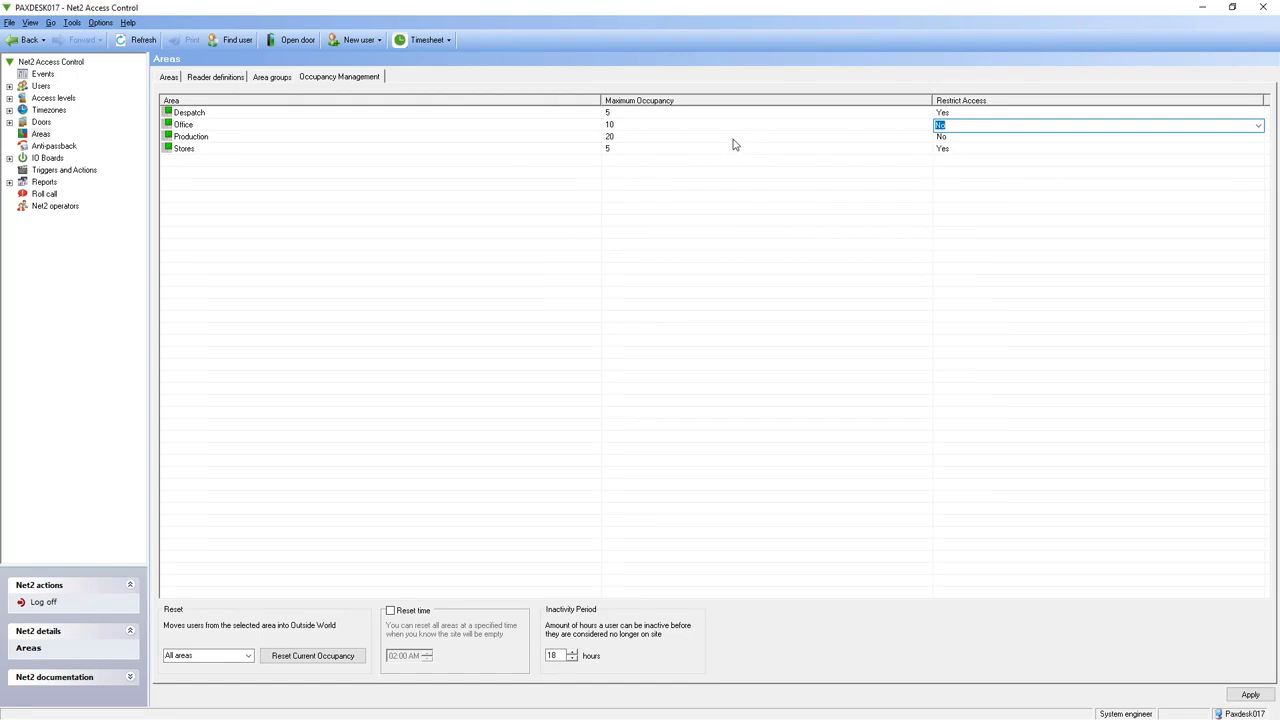
left_click(965, 141)
left_click(942, 149)
left_click(1252, 696)
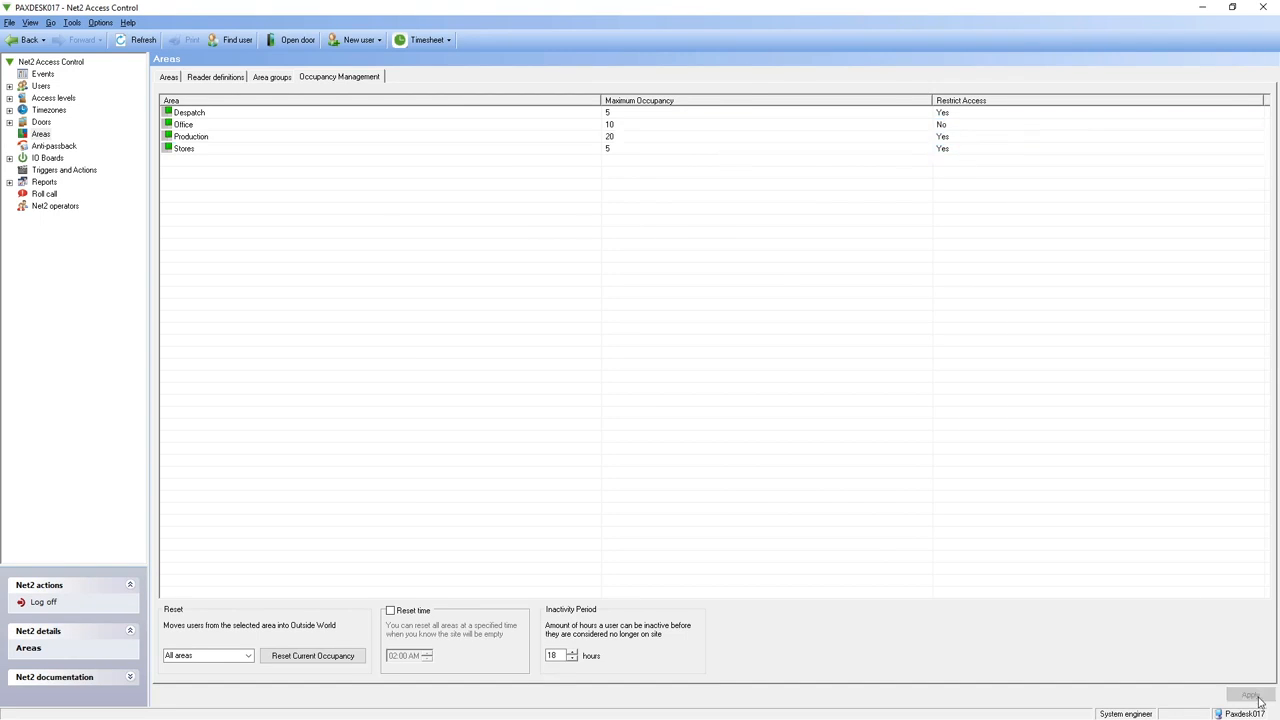